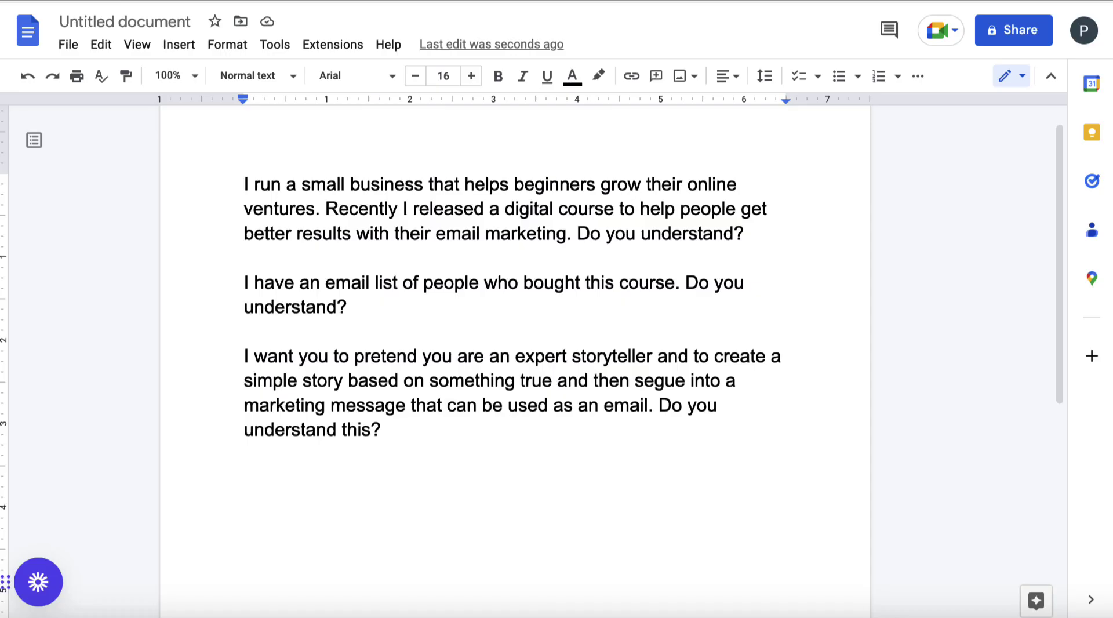
Send the first paragraph from the document to ChatGPT as the course-introduction prompt
left_click_drag(747, 234, 244, 191)
key("ctrl+c")
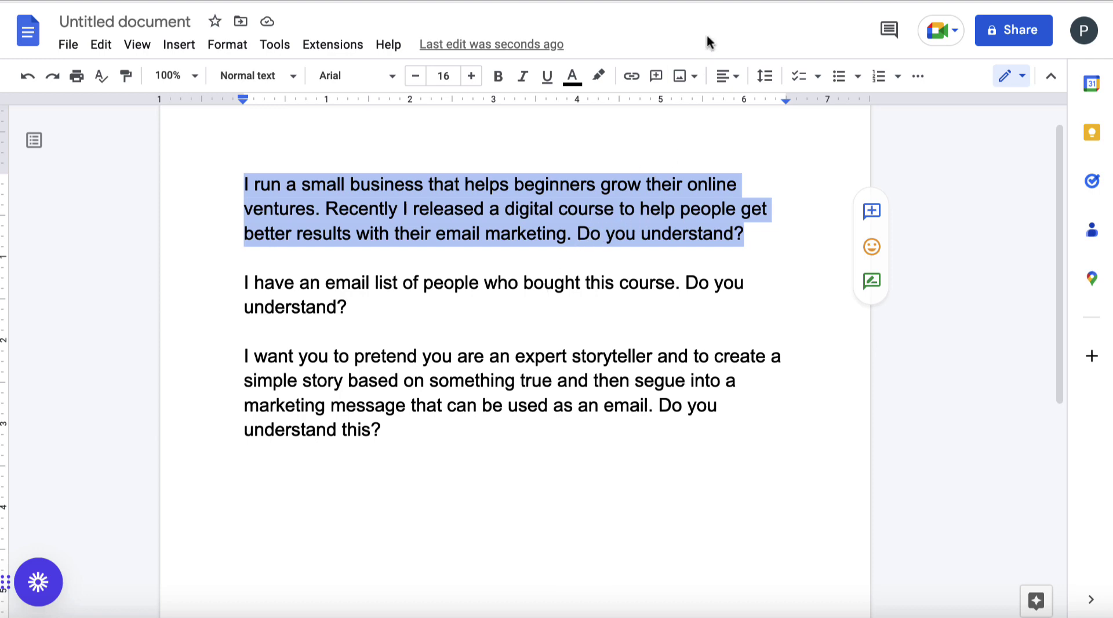
key("alt+Tab")
left_click(503, 550)
key("ctrl+v")
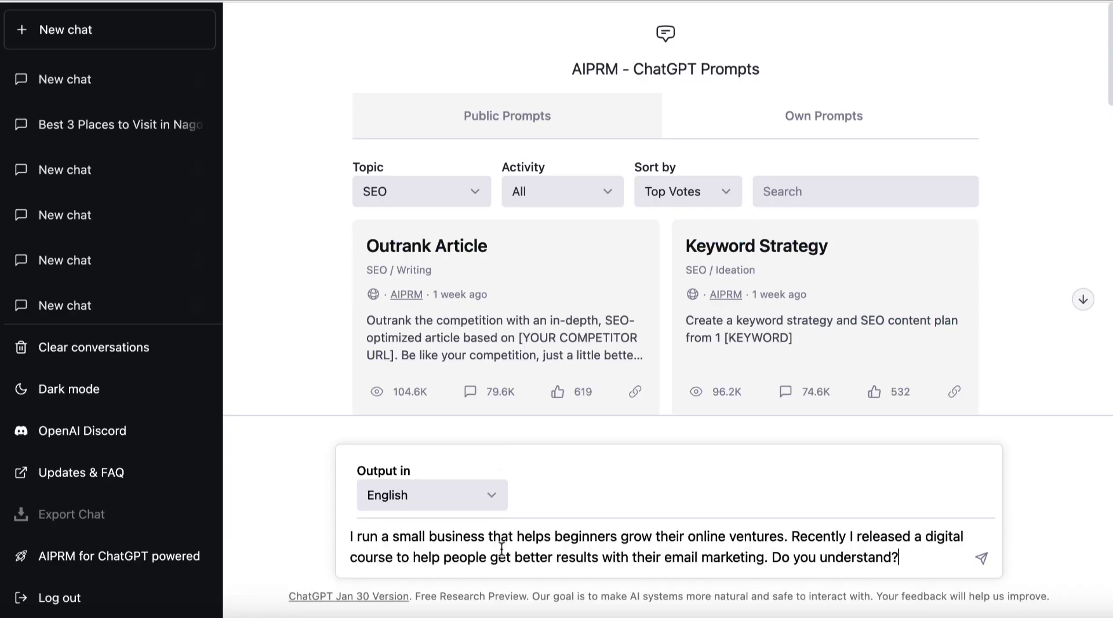
left_click(981, 558)
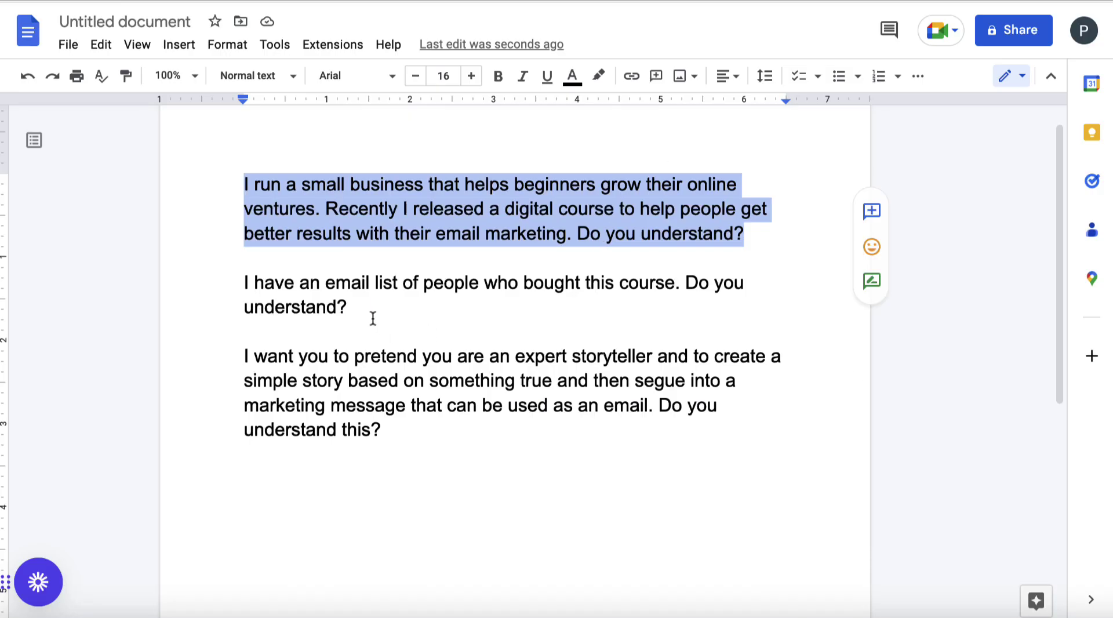
Send the course buyers' email-list paragraph to ChatGPT, then return to the document
left_click_drag(373, 315, 246, 281)
key("super+c")
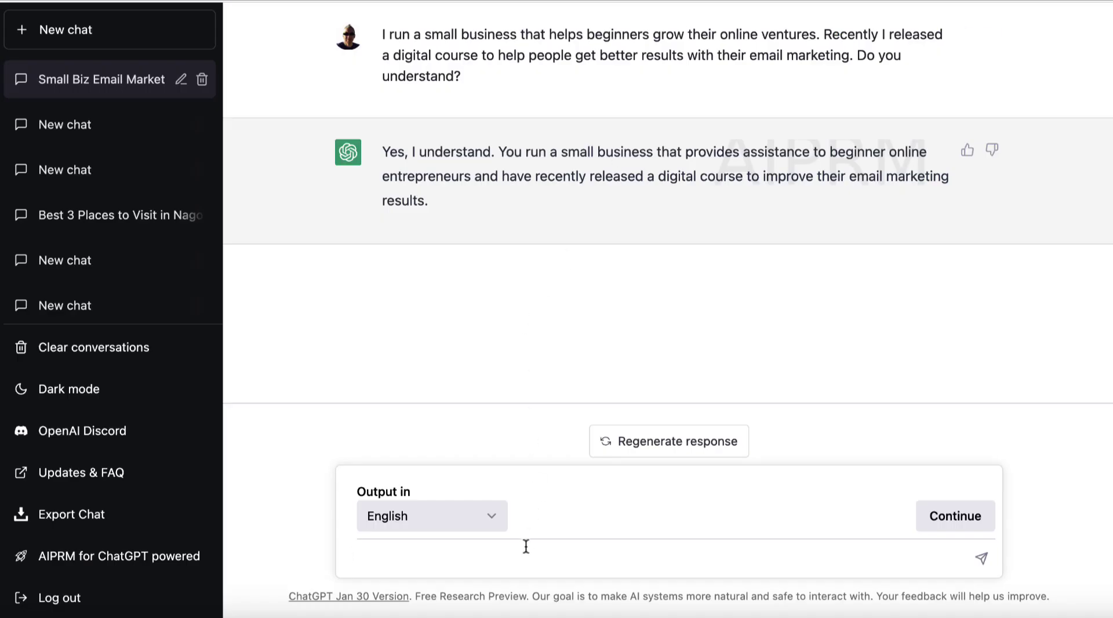
left_click(526, 547)
key("super+v")
key("Return")
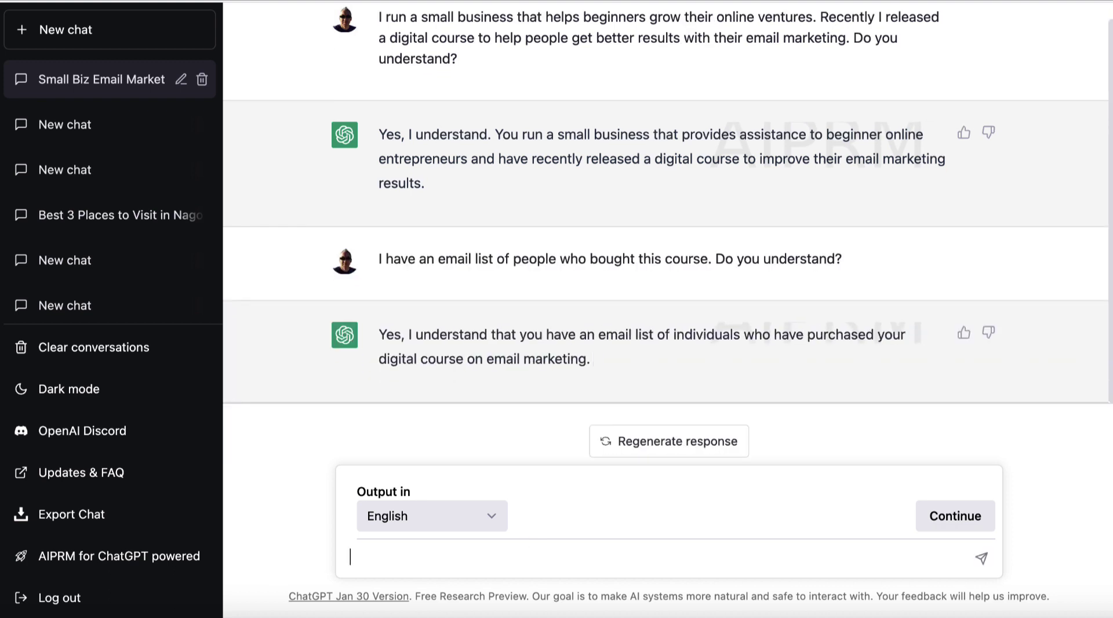
key("super+Tab")
Send ChatGPT the storyteller paragraph asking for a true story leading into a marketing email
left_click(394, 428)
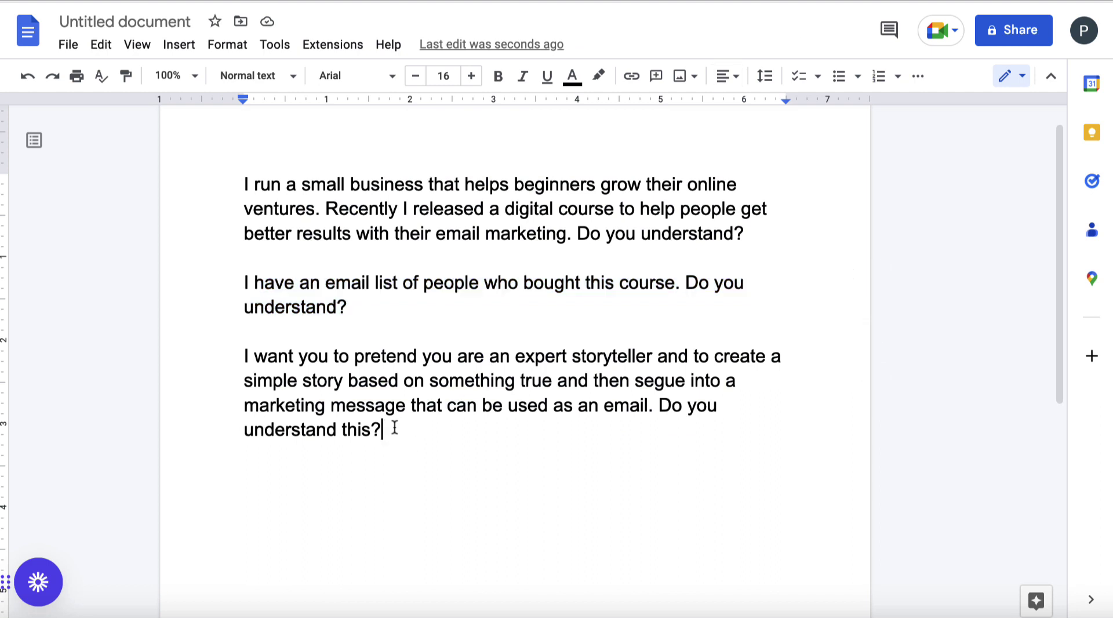
left_click_drag(394, 428, 239, 360)
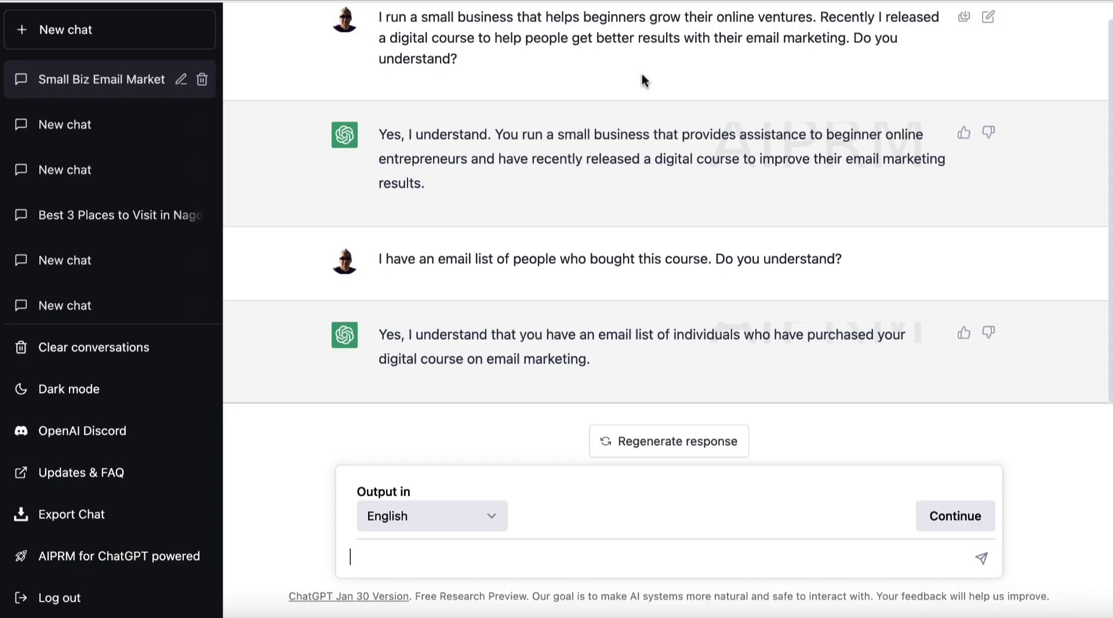
type("I want you to pretend you are an expert storyteller and to create a simple story based on something true and then segue into a marketing message that can be used as an email. Do you understand this?")
key("Return")
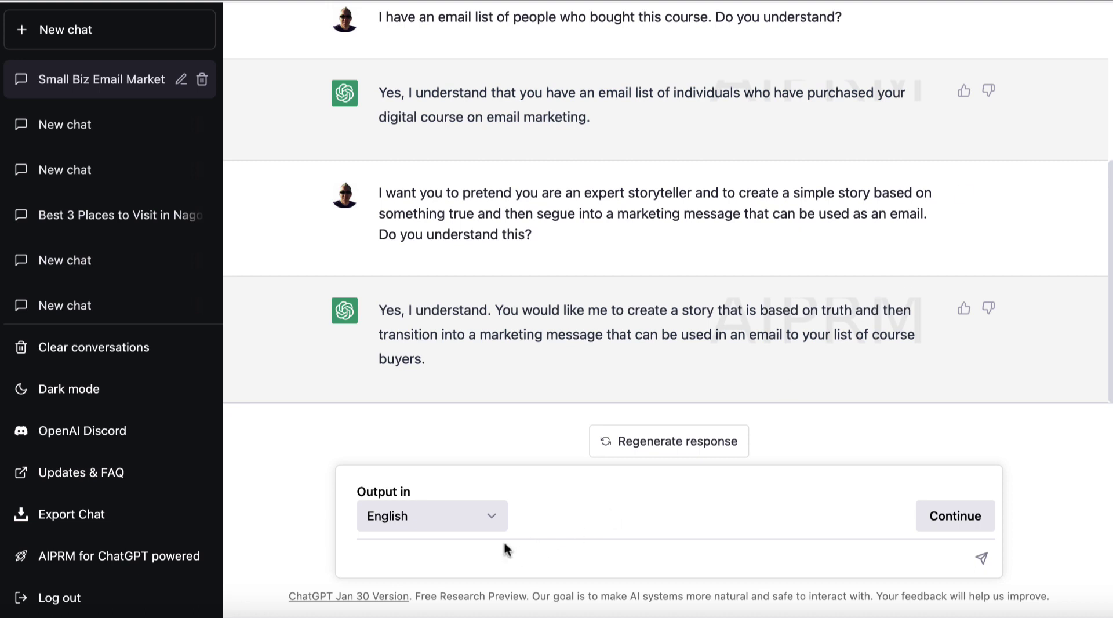
Send the WordPress speed-plugin prompt, then ask for 3 subject lines for the email story
type("The goal of the email is to promote a WordPress plugin that makes your website faster. So the theme of the story will be speed. Do you understand?")
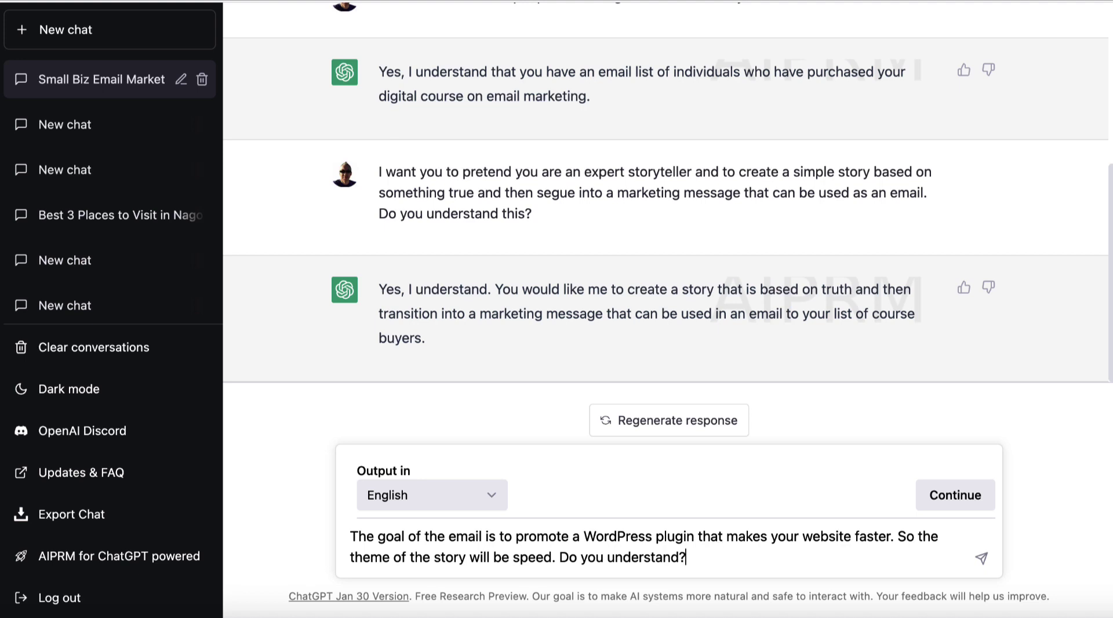
key("Return")
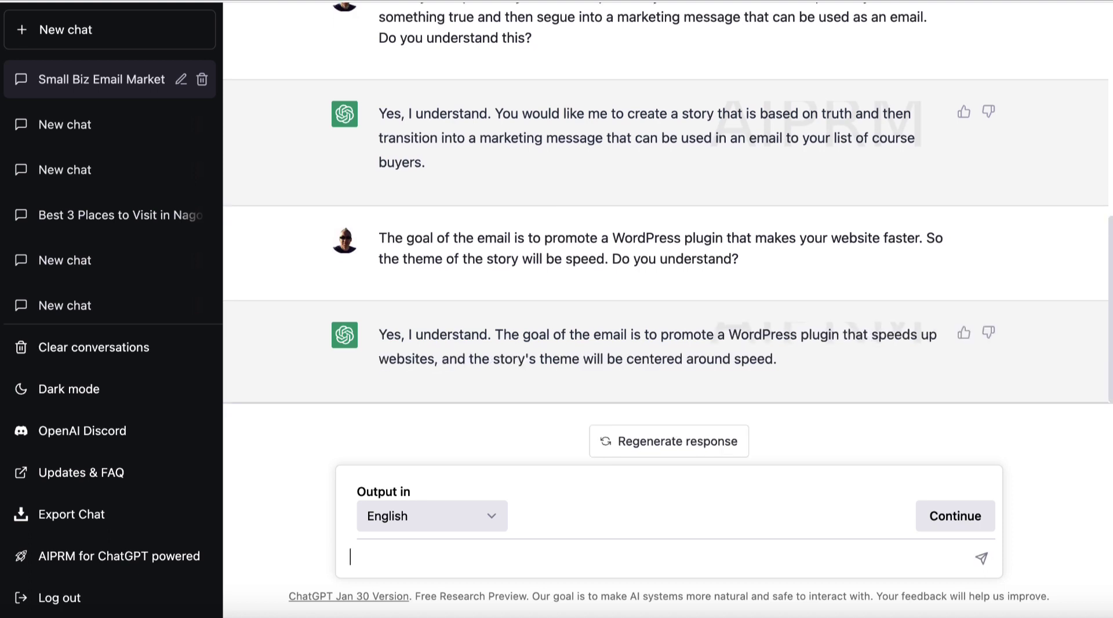
type("Please write 3 su")
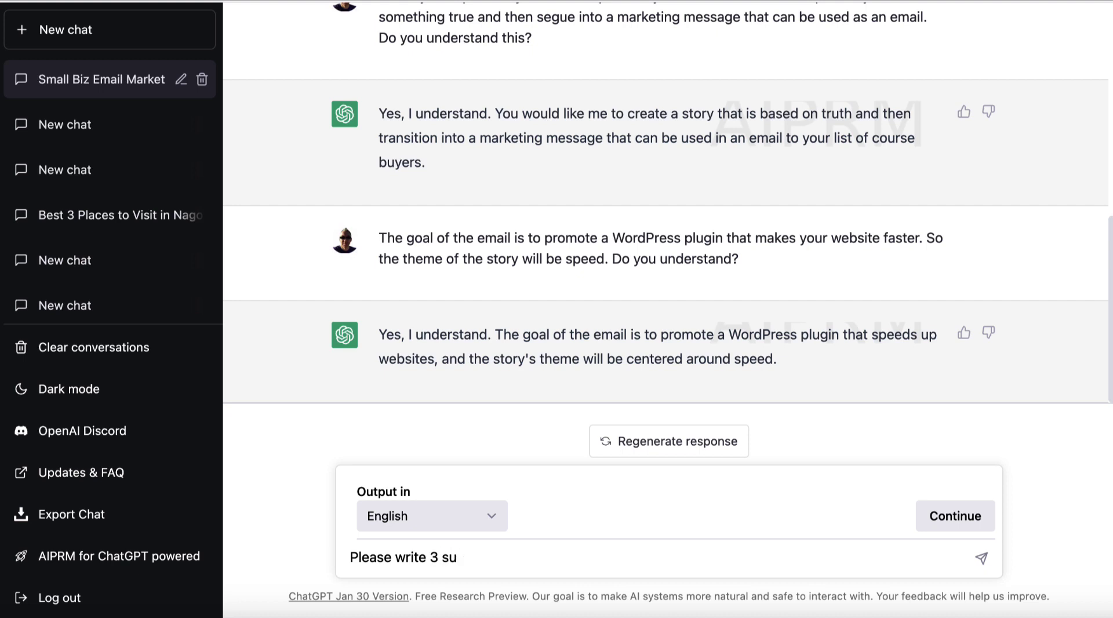
type("bject lines for the em")
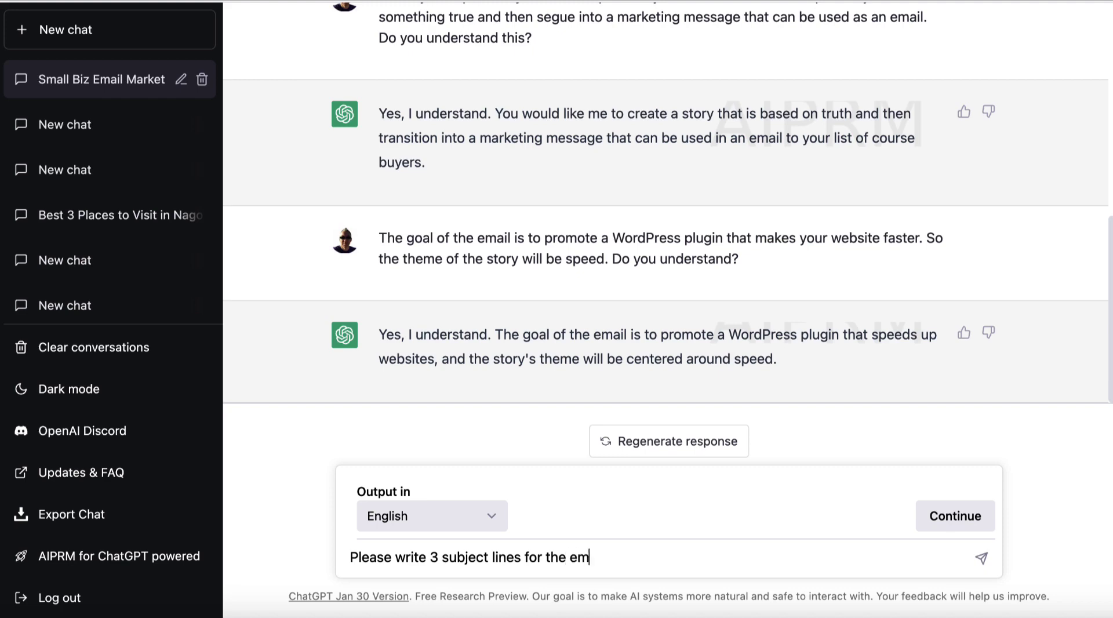
type("ail story.")
key("Return")
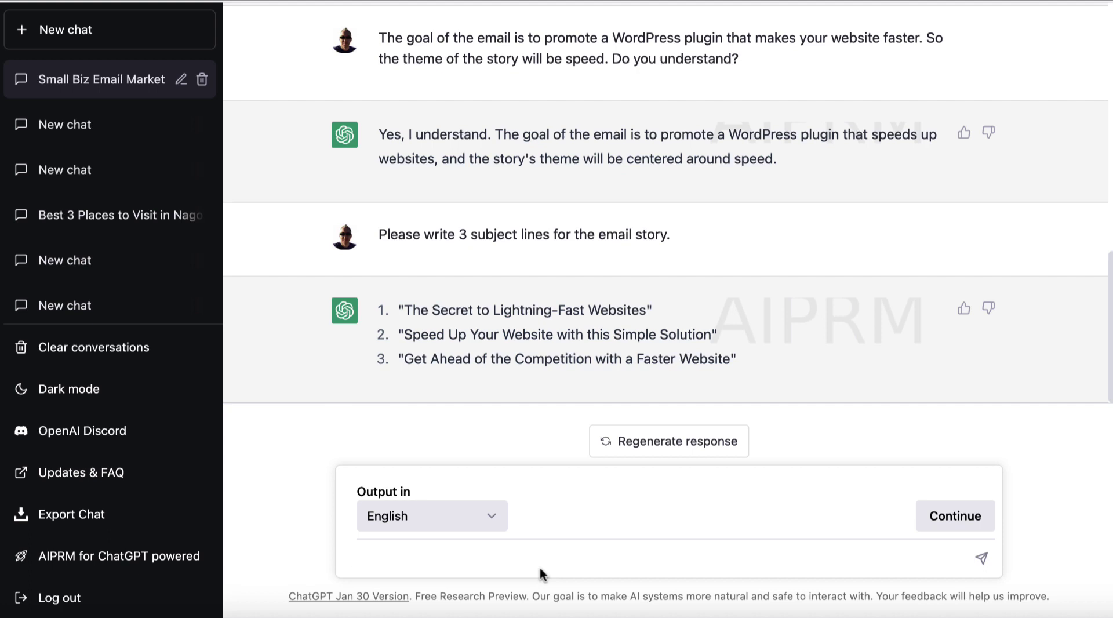
Ask ChatGPT to write the email story transitioning into a marketing message for 'speedy plugin'
type("Please write the eamil")
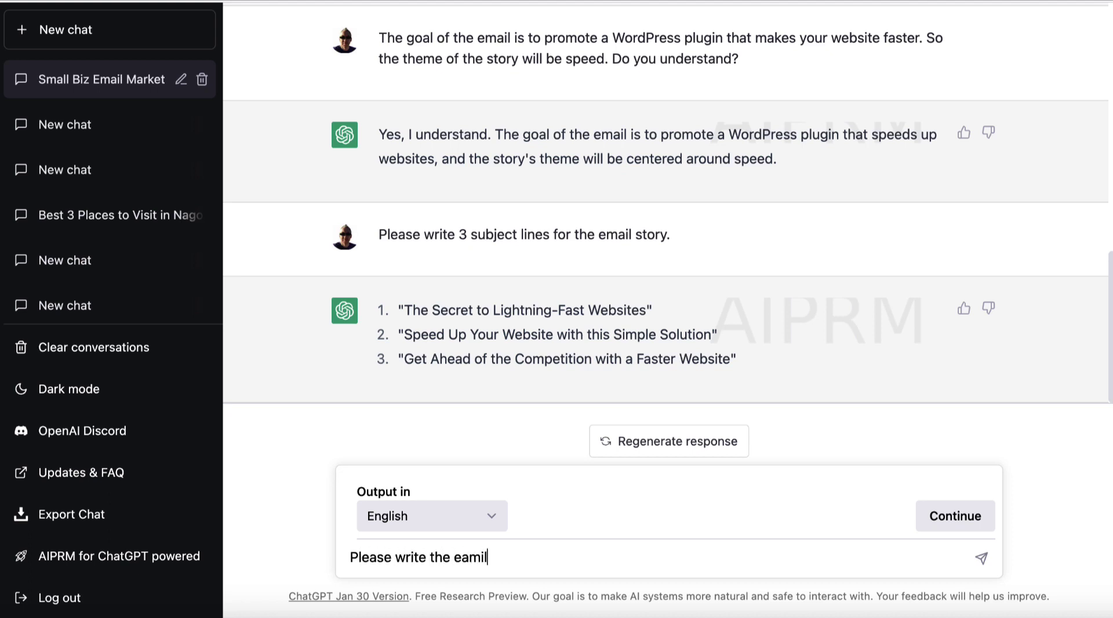
type(" story")
left_click(466, 557)
key("BackSpace")
key("Right")
type("a")
left_click(550, 557)
type("and transiti")
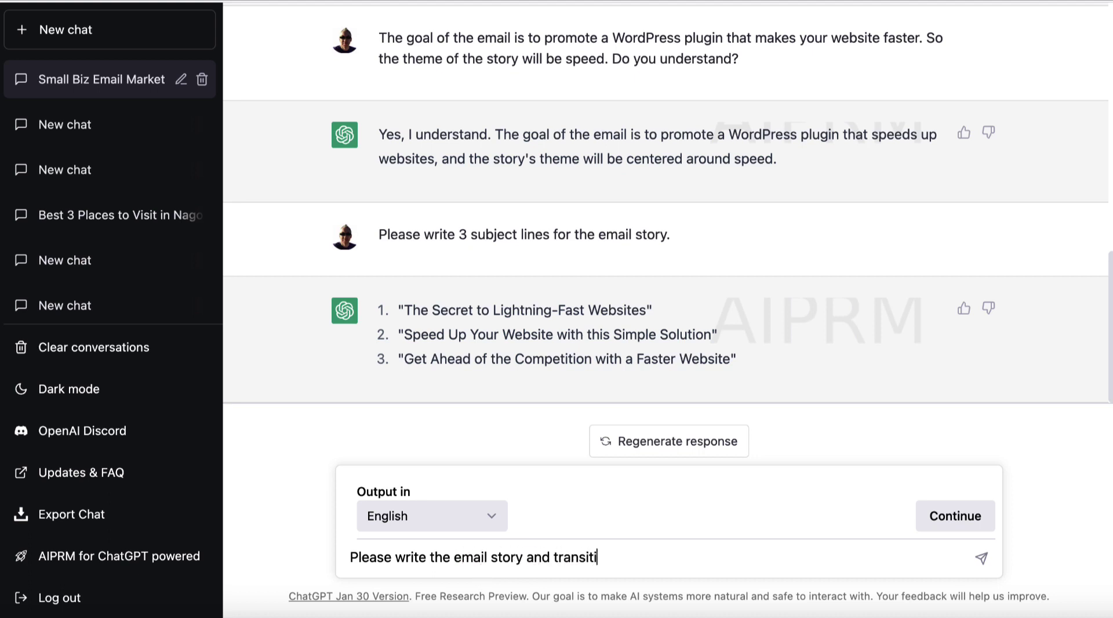
type("on into a marketing mes")
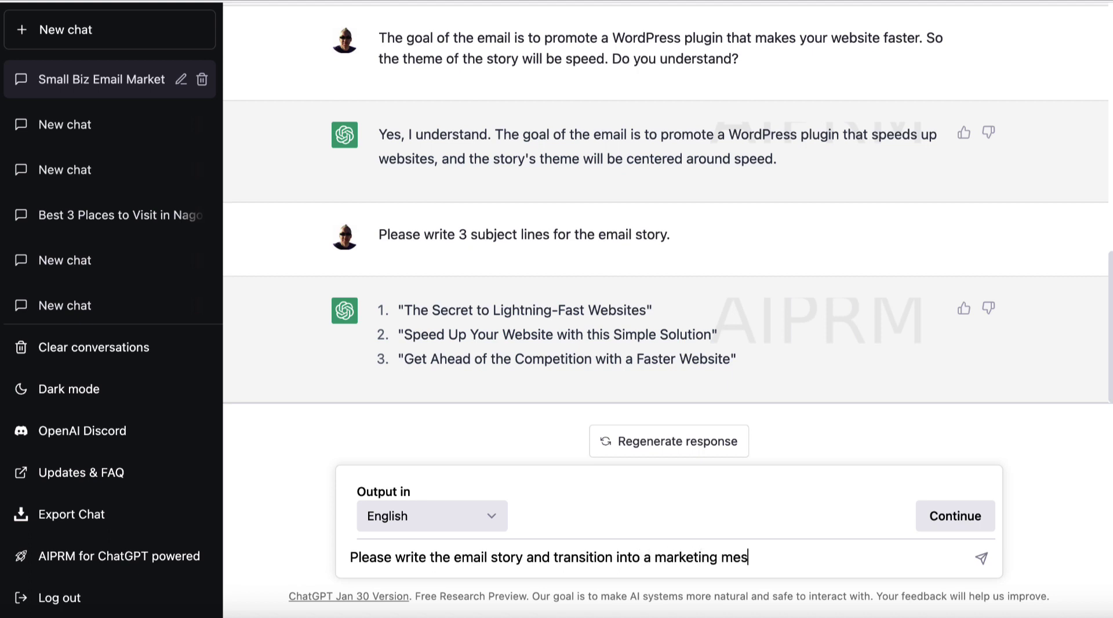
type("sage to promote")
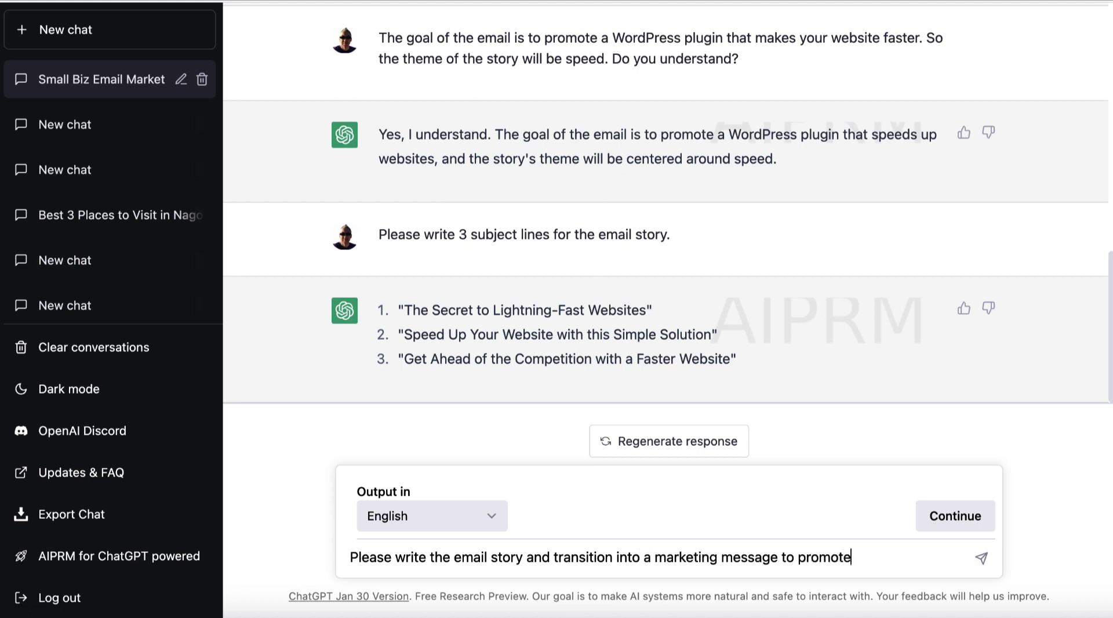
type(" the plugin. Pre")
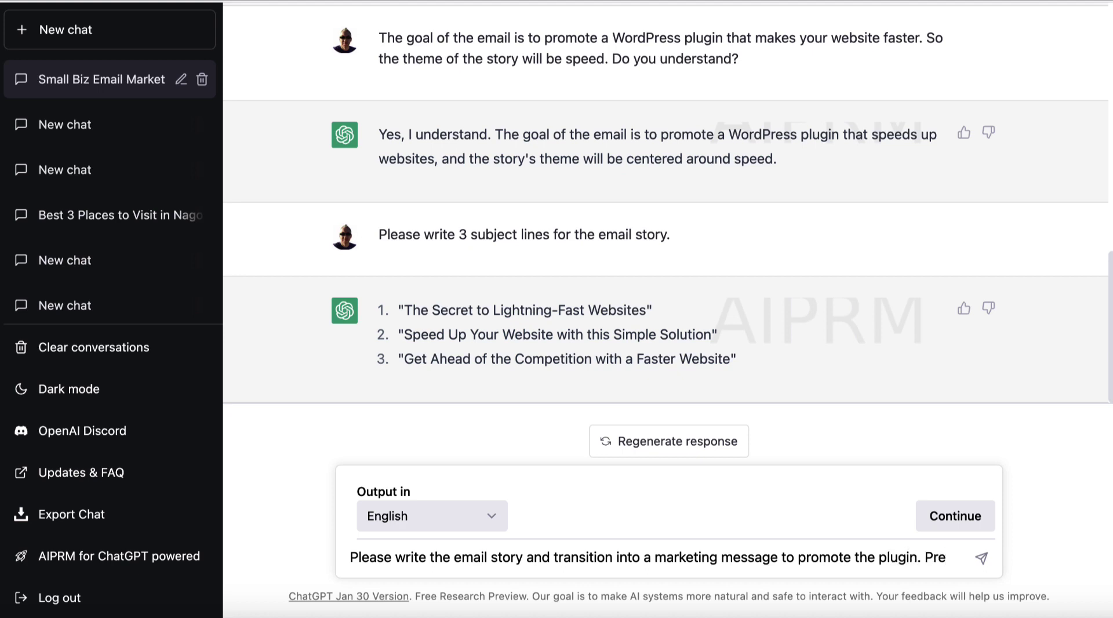
type("tnend the plugin")
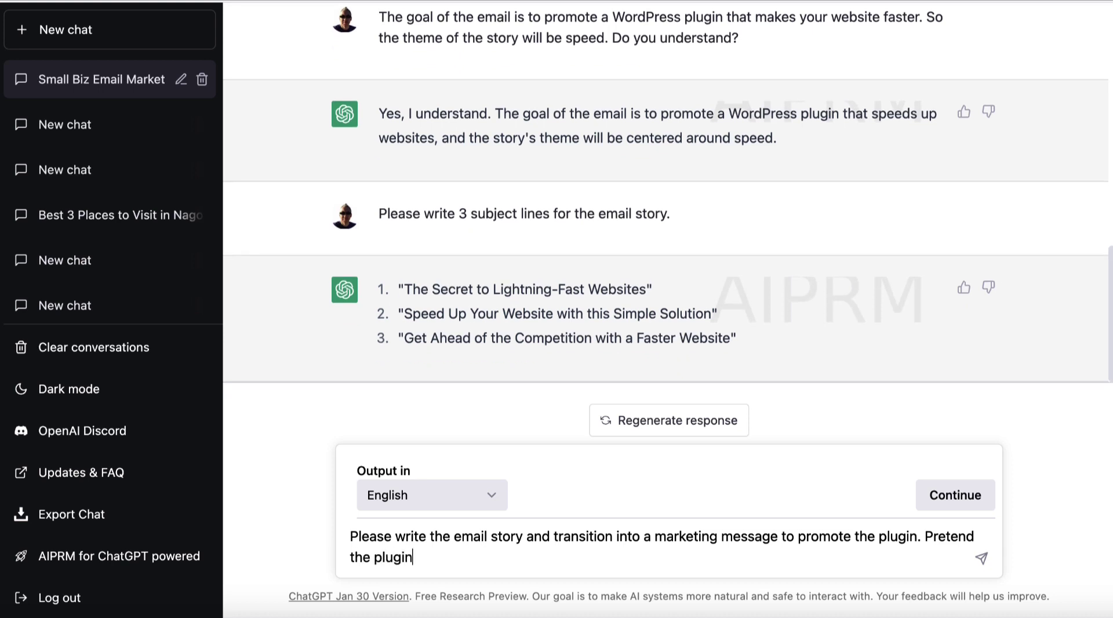
type(" is called spp")
type("edy ")
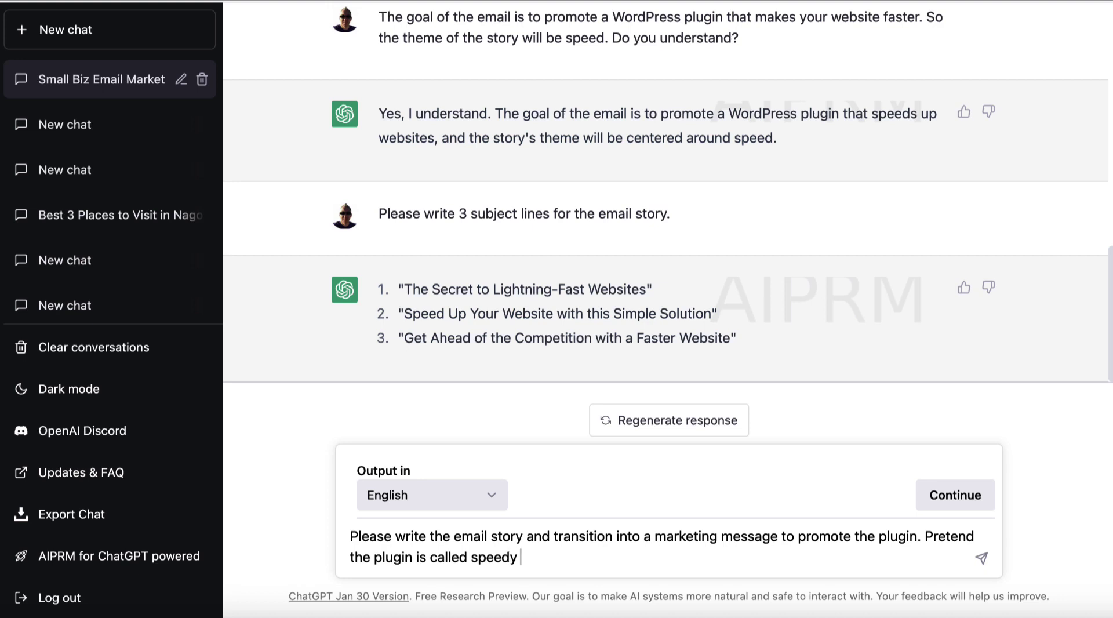
type("plgin.")
key("Return")
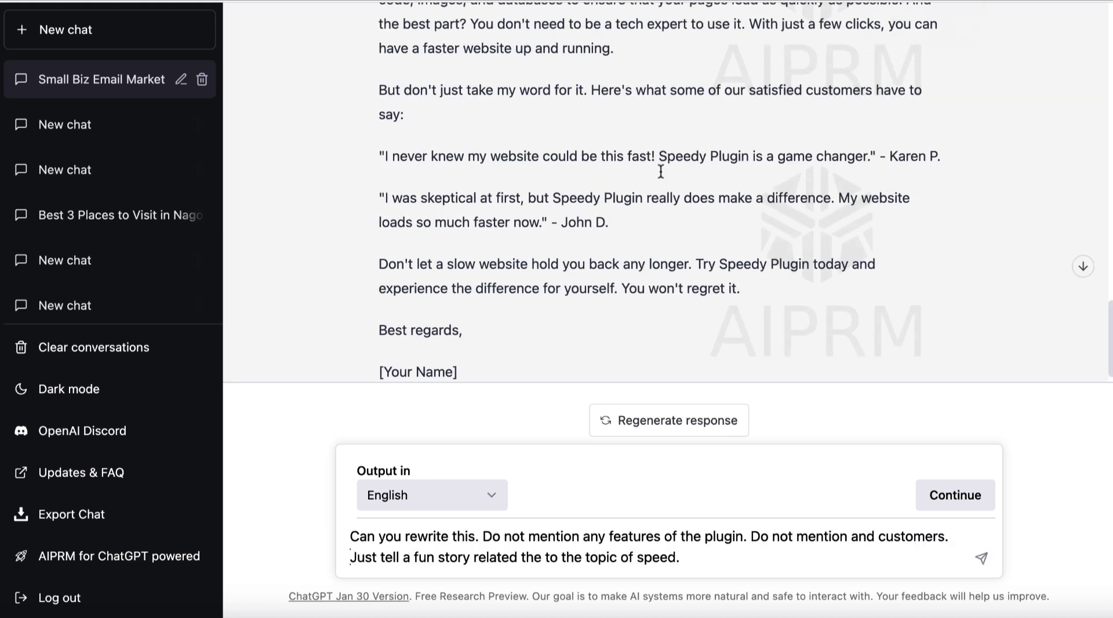
Scroll through ChatGPT's finished email down to its testimonials and sign-off
scroll(661, 172, "up", 7)
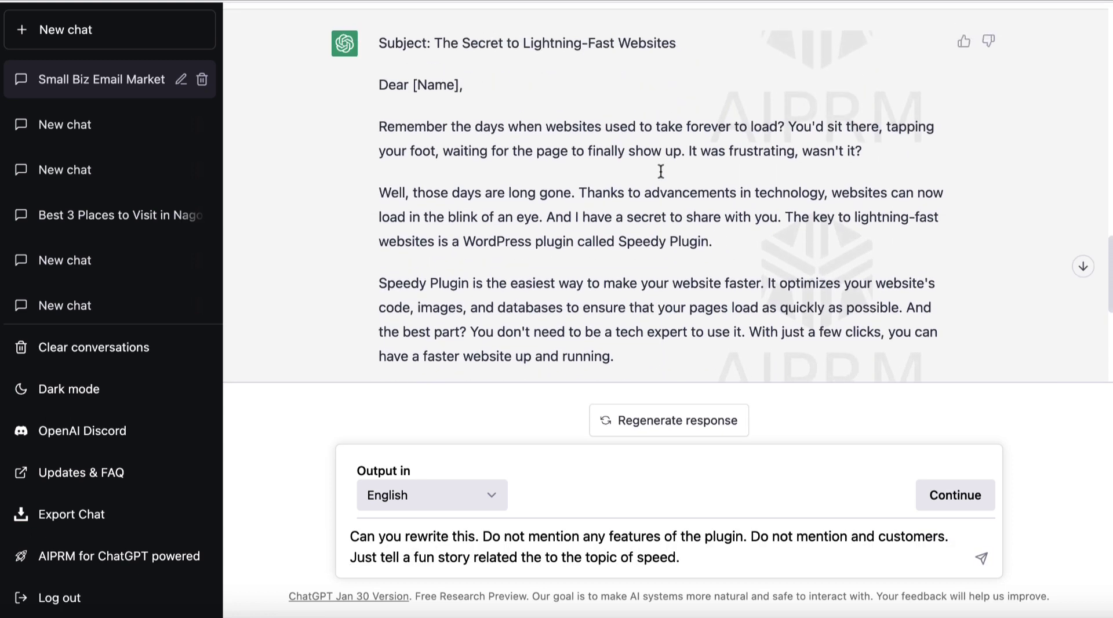
scroll(661, 171, "down", 4)
scroll(661, 172, "down", 1)
scroll(661, 172, "up", 3)
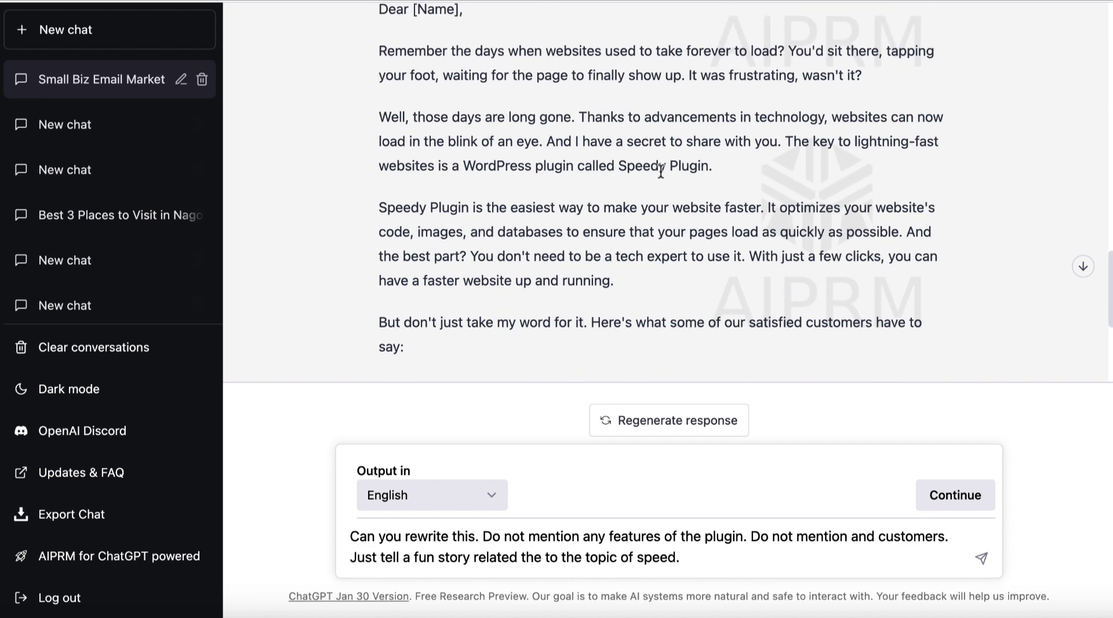
scroll(661, 171, "down", 1)
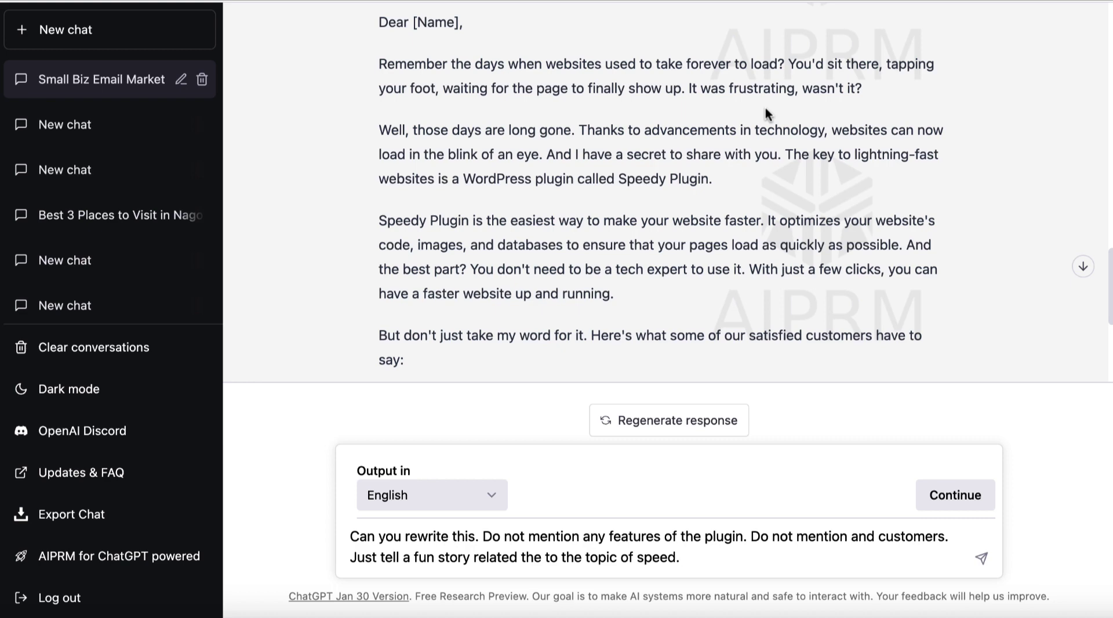
scroll(765, 107, "down", 2)
scroll(617, 186, "down", 4)
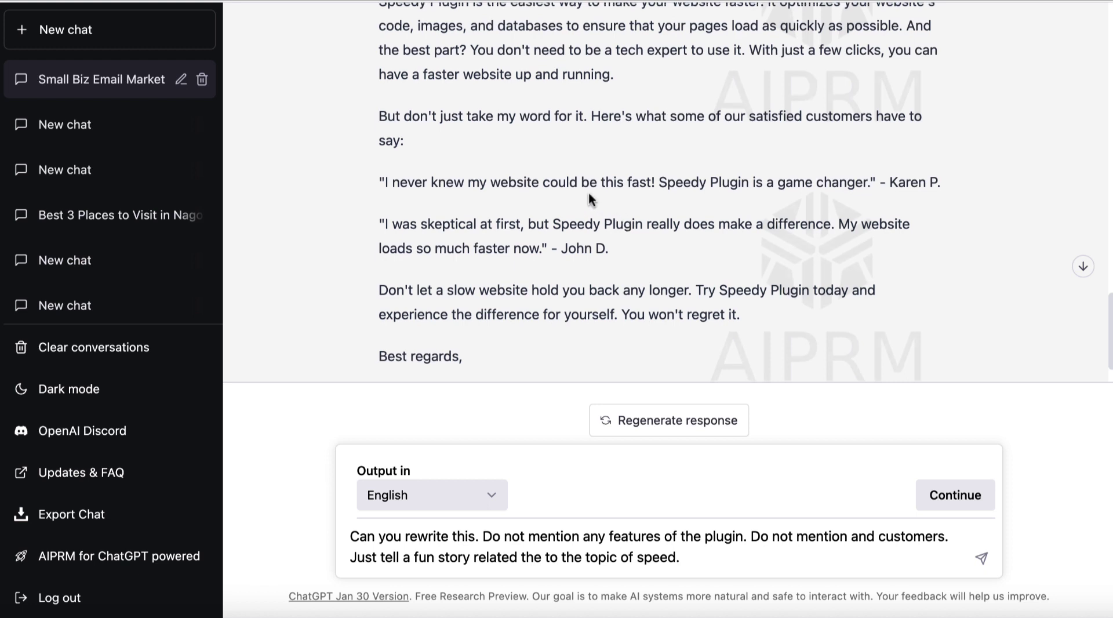
scroll(589, 194, "up", 5)
scroll(589, 194, "down", 1)
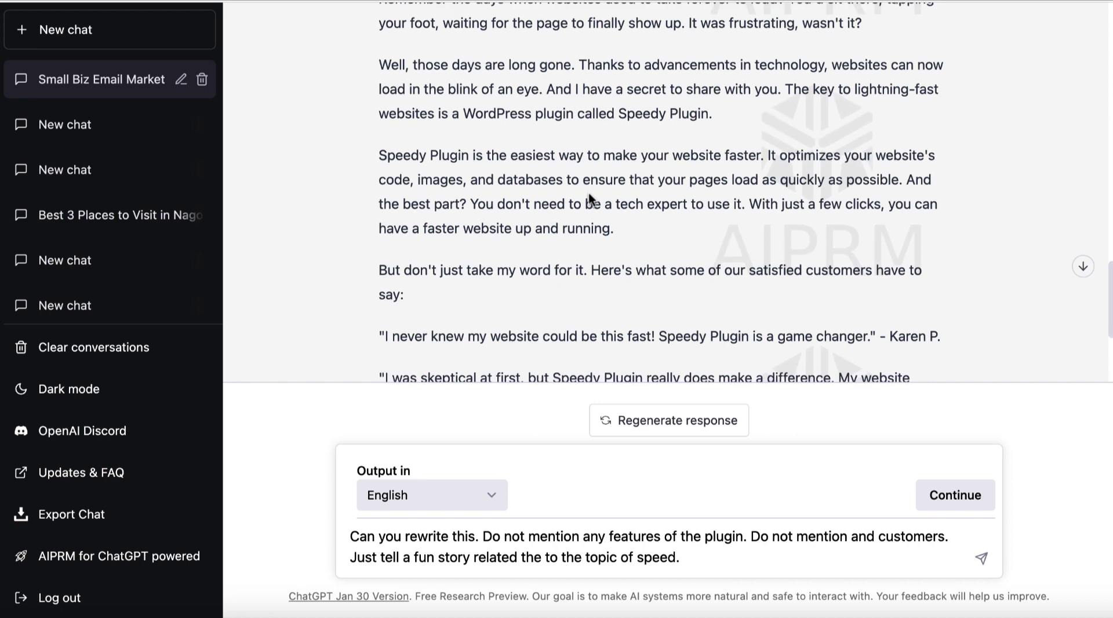
scroll(589, 194, "up", 5)
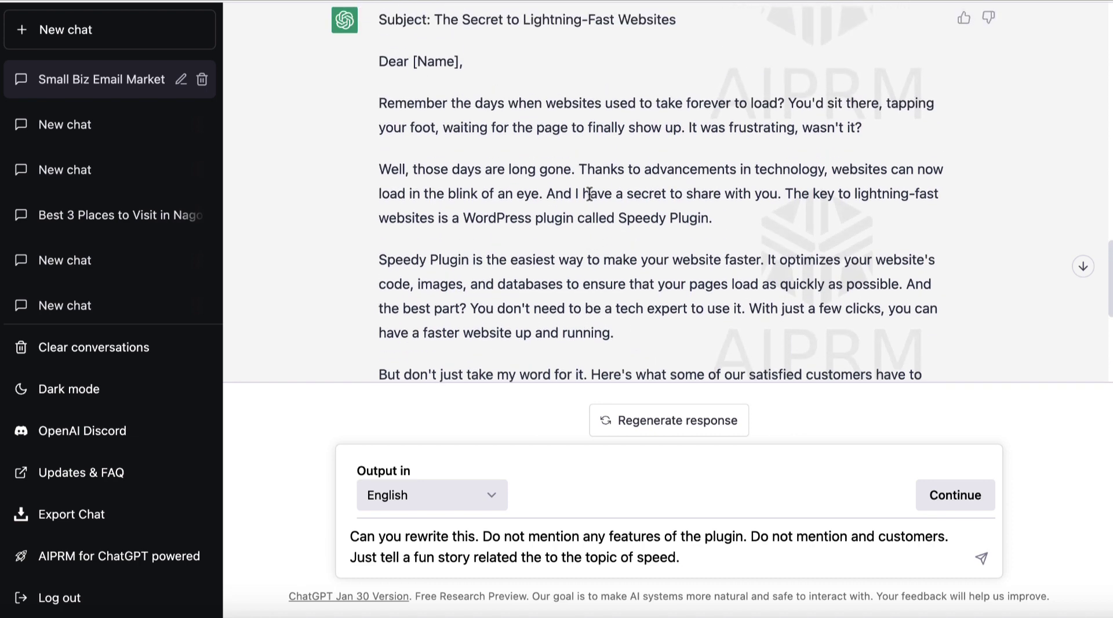
scroll(589, 194, "down", 1)
scroll(589, 193, "down", 6)
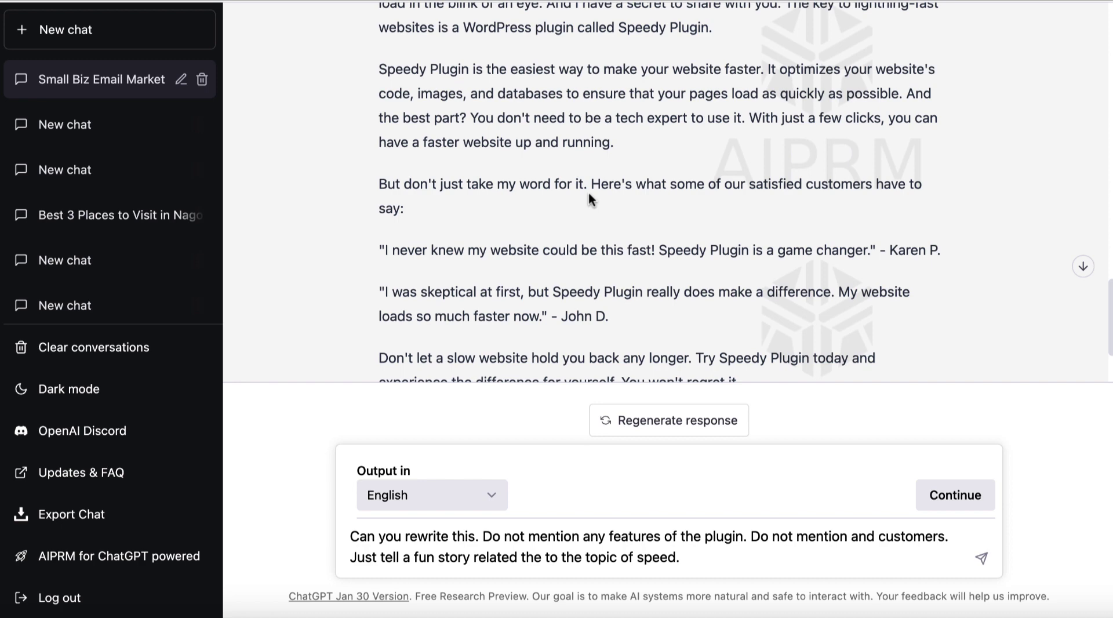
scroll(590, 194, "down", 4)
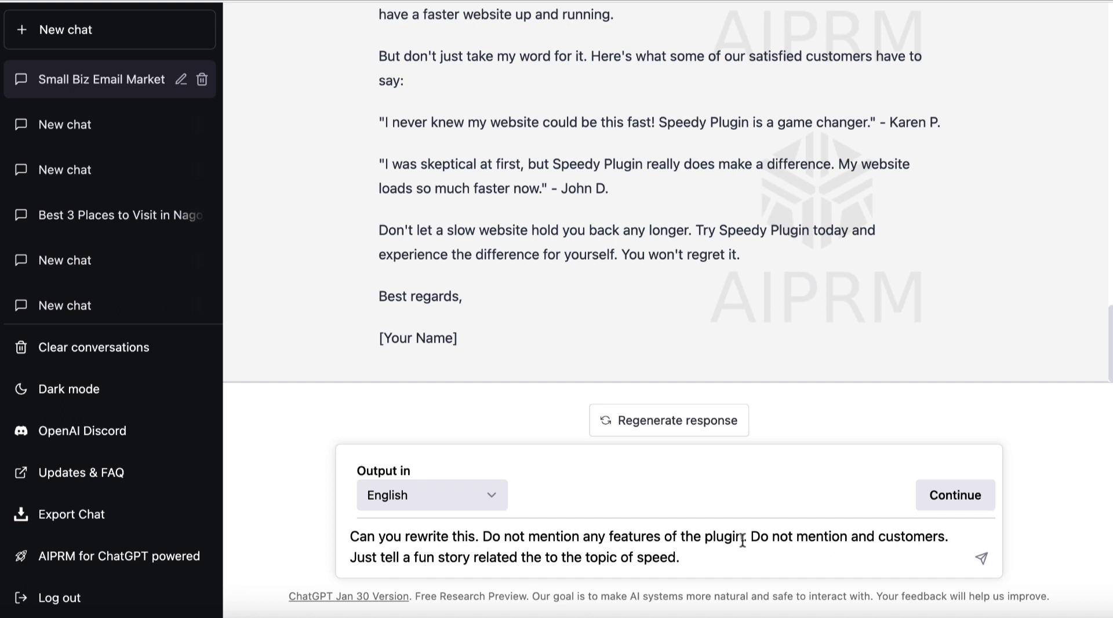
Fix 'and' to 'any' in the fun speed-story rewrite prompt and send it
left_click(874, 537)
key("BackSpace")
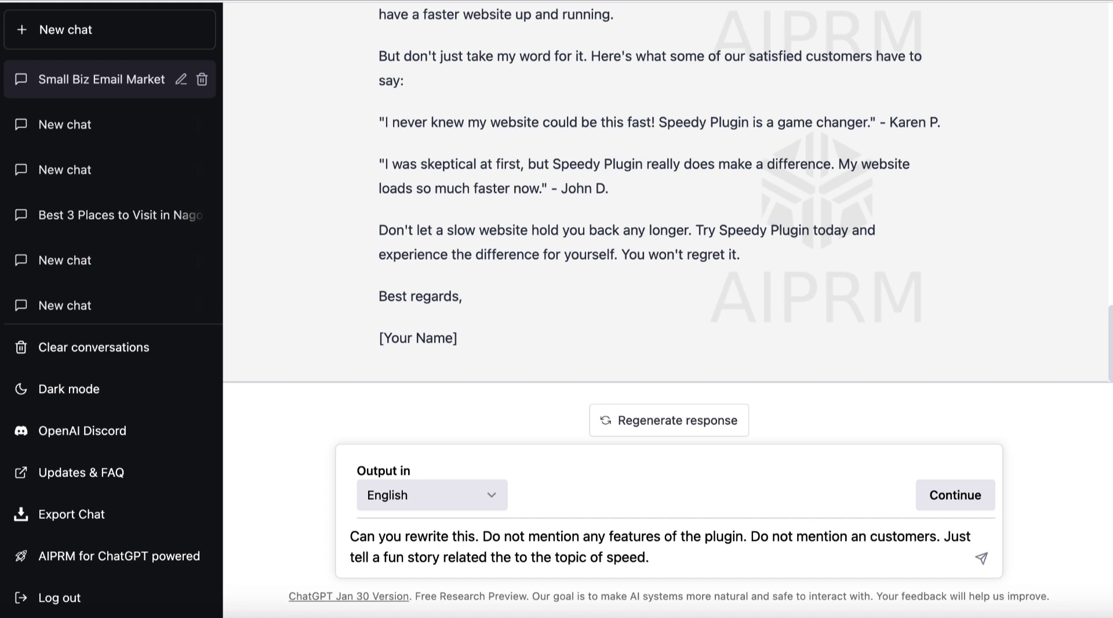
type("y")
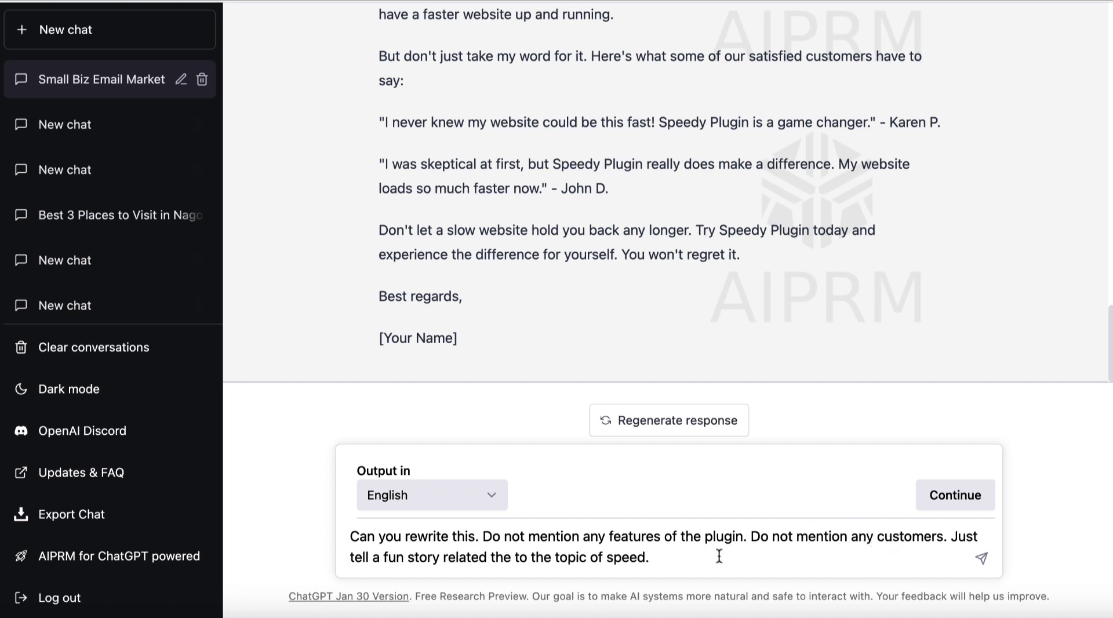
left_click(982, 558)
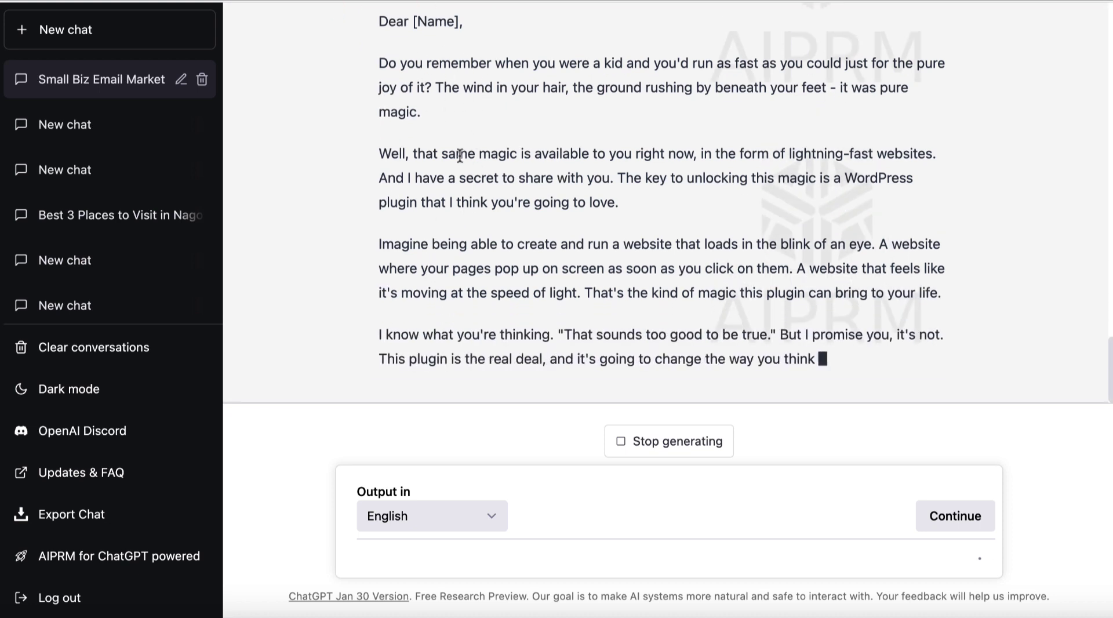
Read through the complete 'The Magic of Speed' reply
scroll(479, 156, "up", 3)
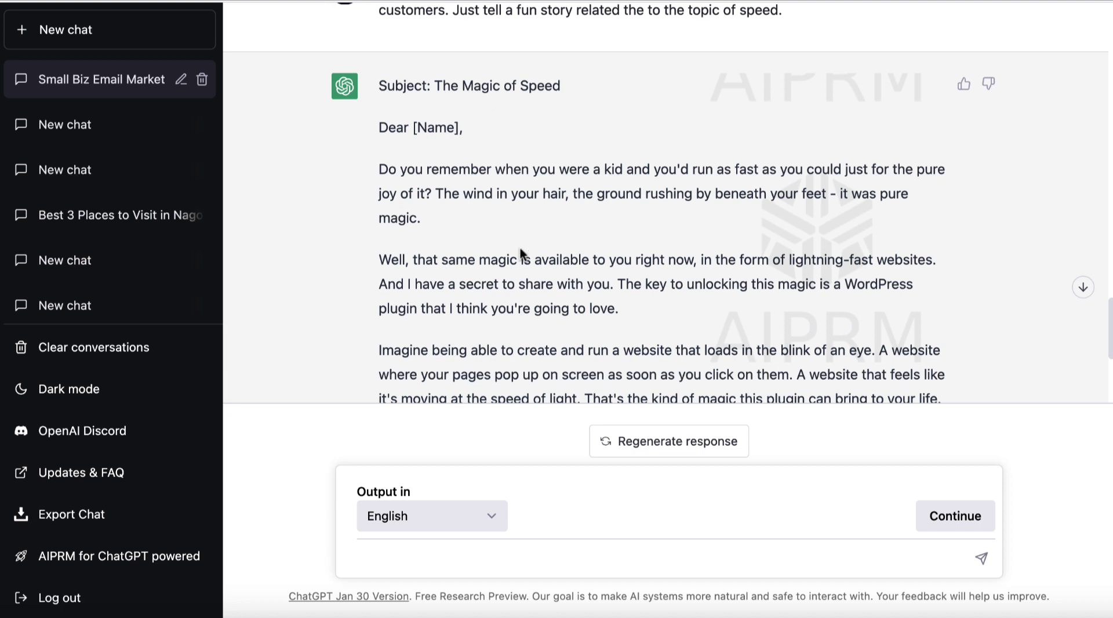
scroll(691, 262, "down", 1)
scroll(691, 262, "down", 1)
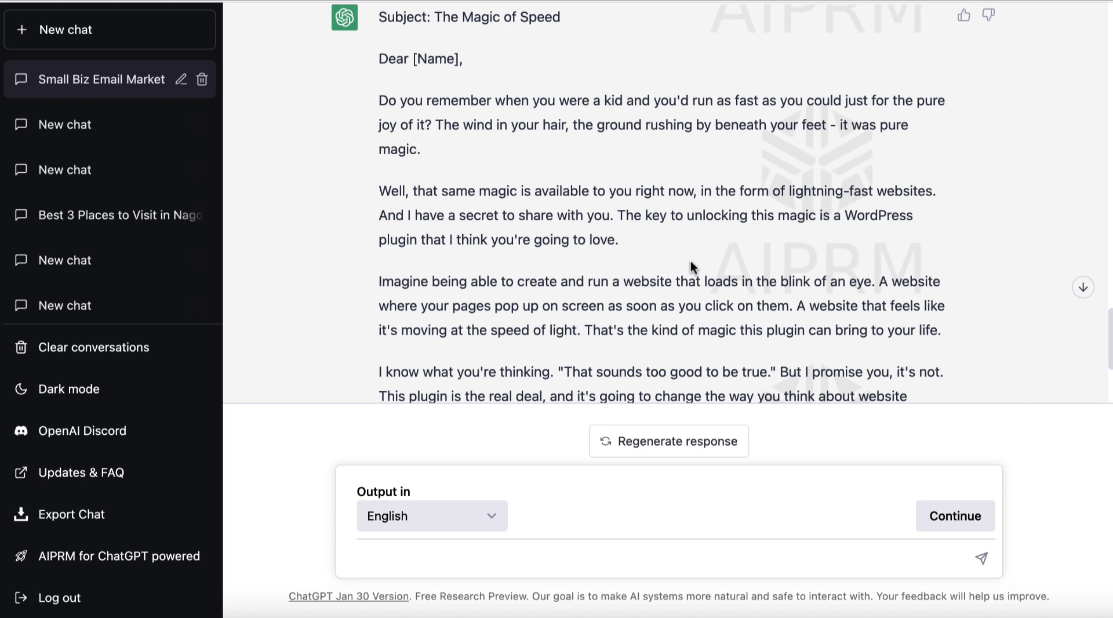
scroll(692, 266, "down", 5)
scroll(692, 267, "down", 2)
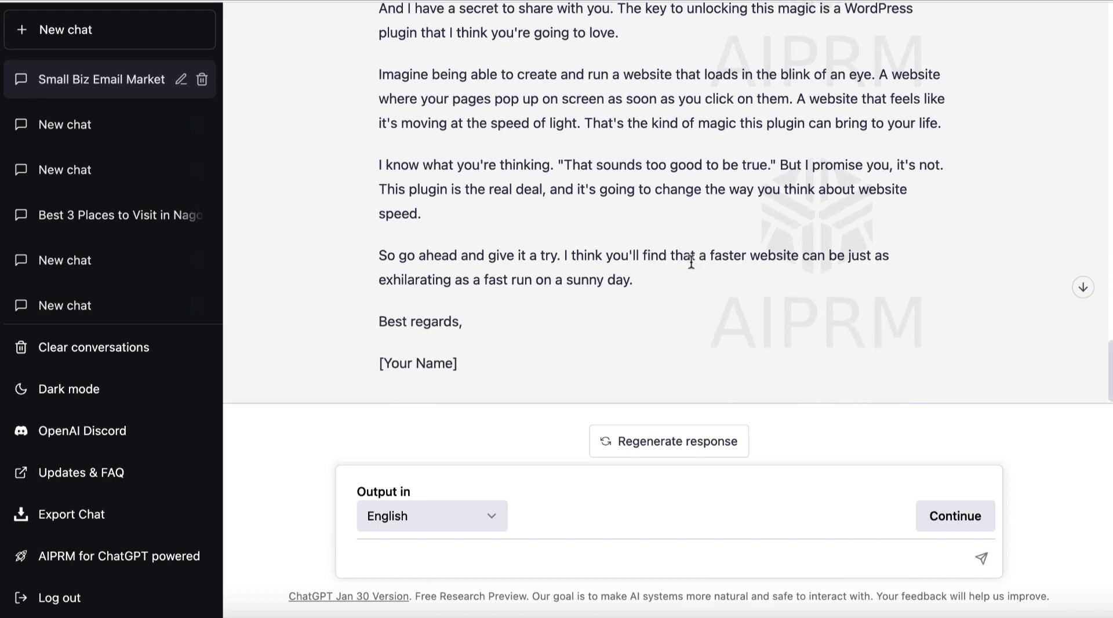
scroll(691, 263, "up", 5)
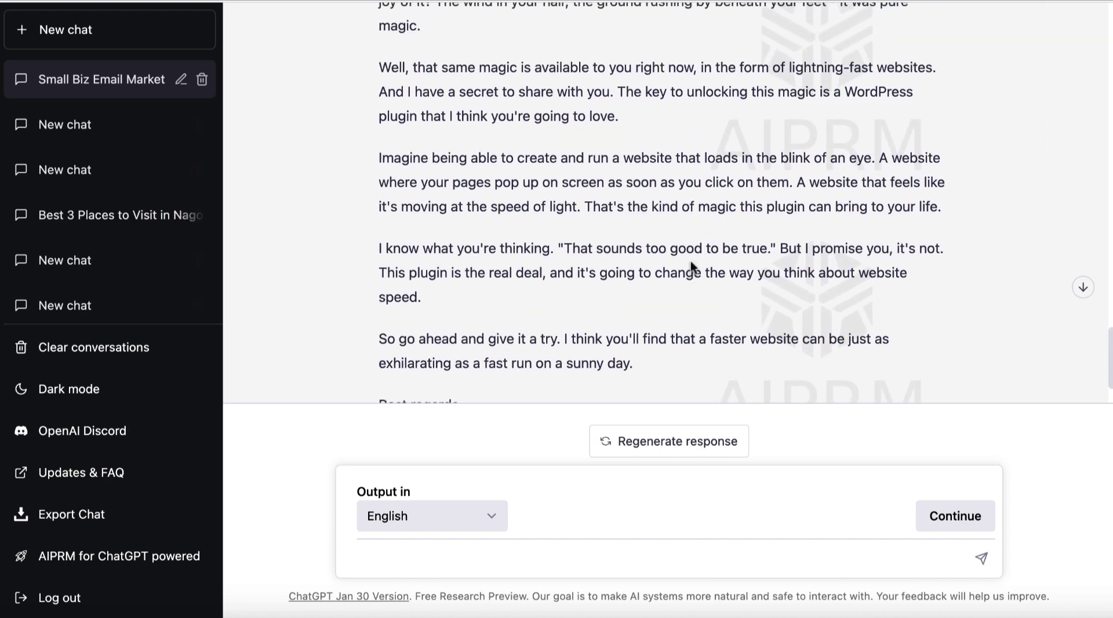
scroll(692, 264, "down", 2)
scroll(692, 262, "up", 5)
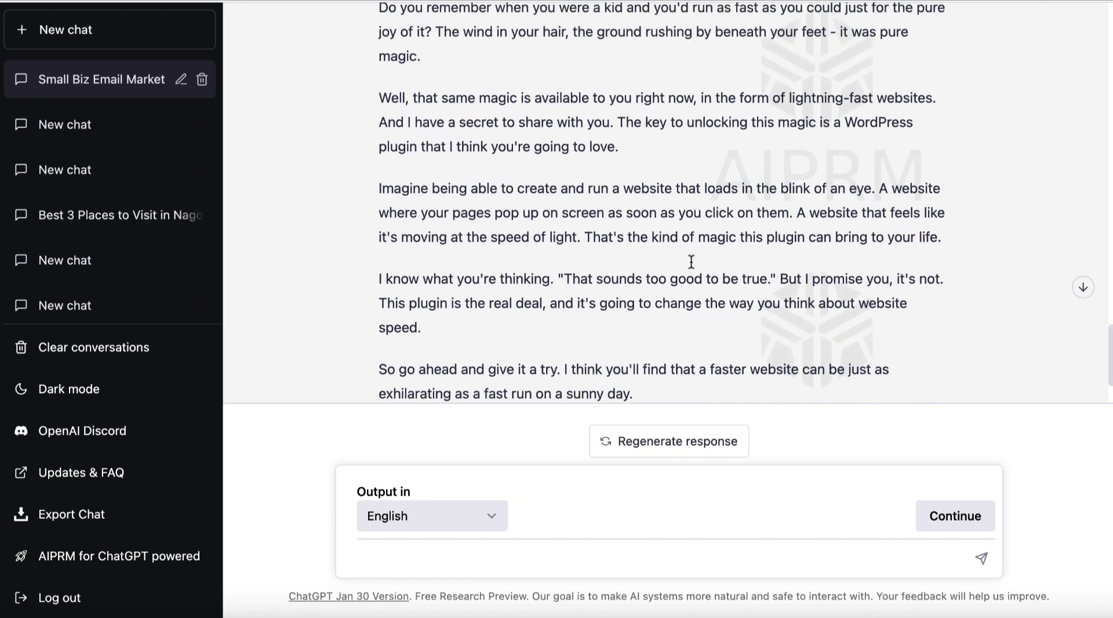
scroll(692, 262, "up", 3)
Select the whole email from 'Subject: The Magic of Speed' to the [Your Name] sign-off
left_click_drag(499, 123, 436, 131)
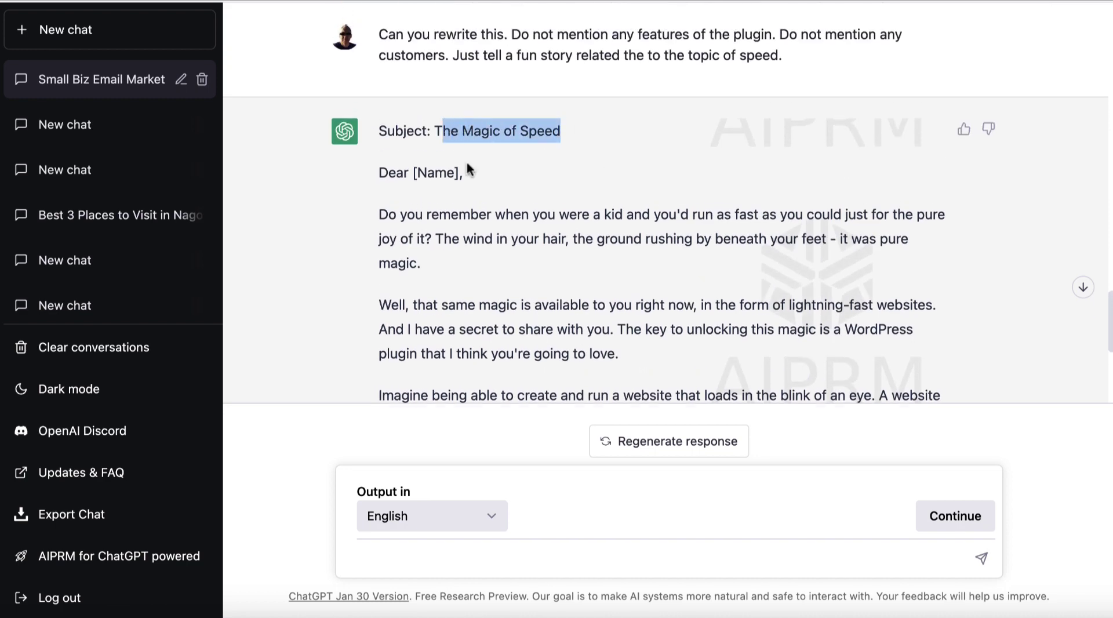
scroll(562, 282, "down", 11)
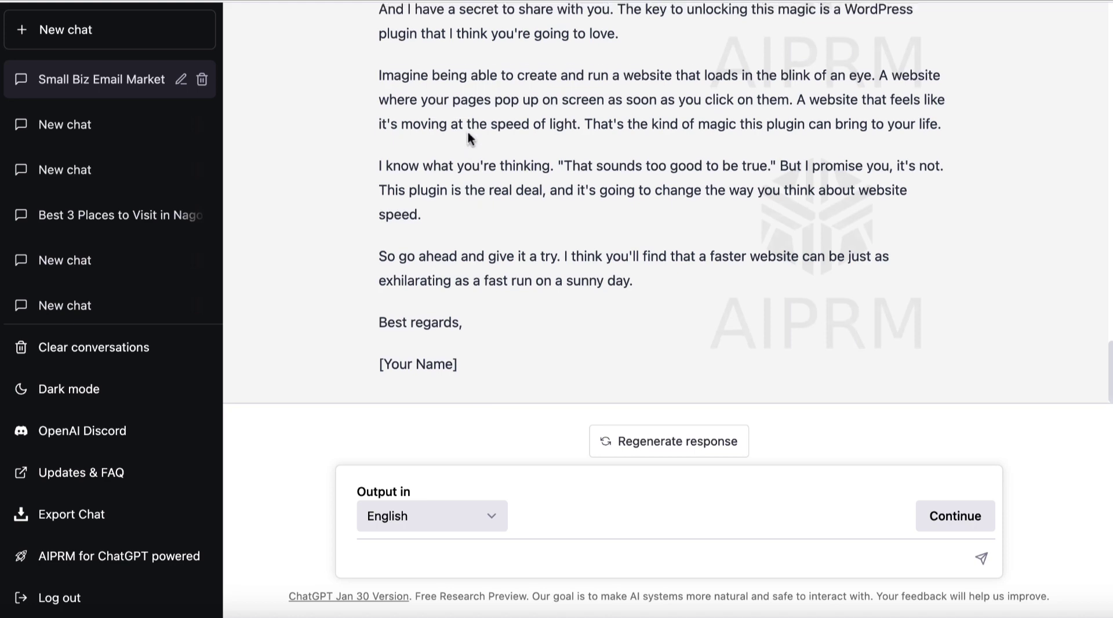
scroll(516, 200, "up", 3)
scroll(623, 138, "up", 1)
scroll(623, 138, "up", 1)
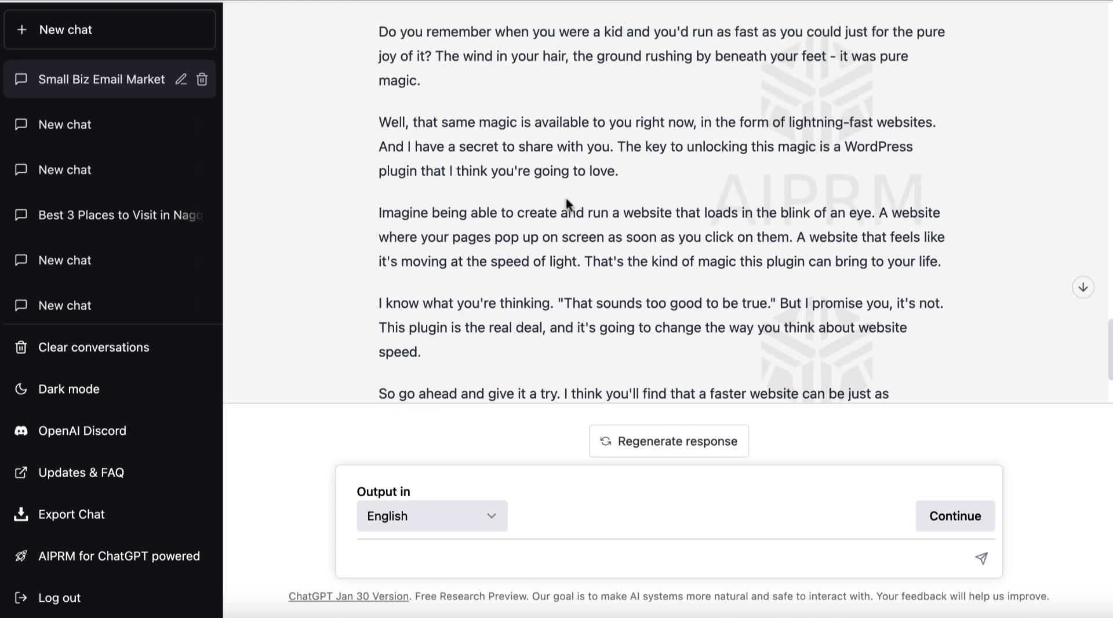
scroll(566, 200, "down", 5)
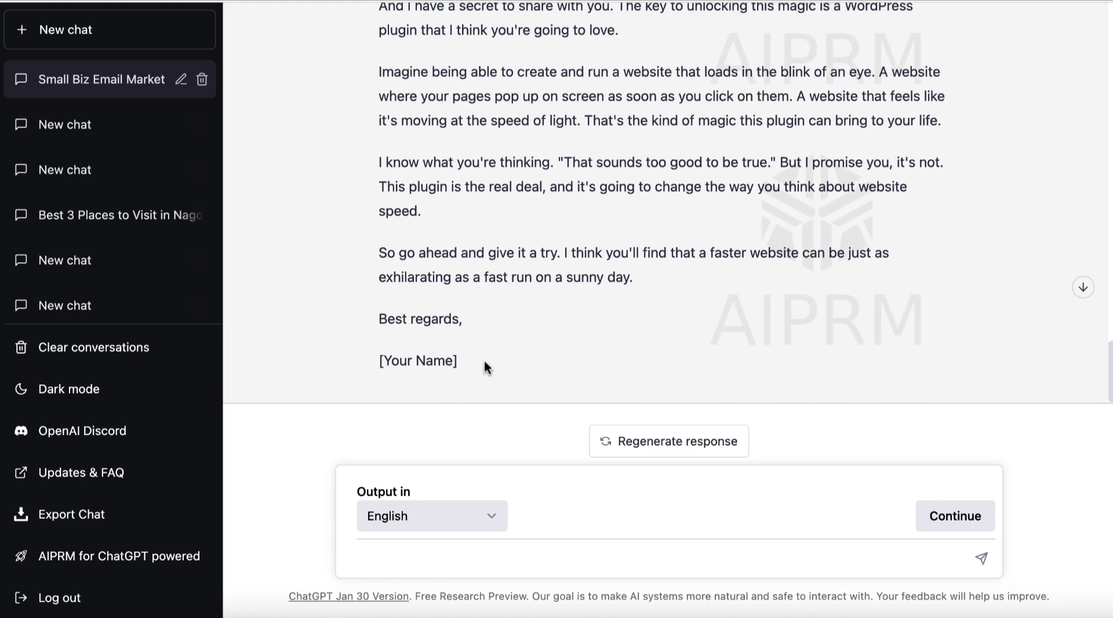
scroll(460, 145, "up", 9)
left_click_drag(485, 367, 380, 128)
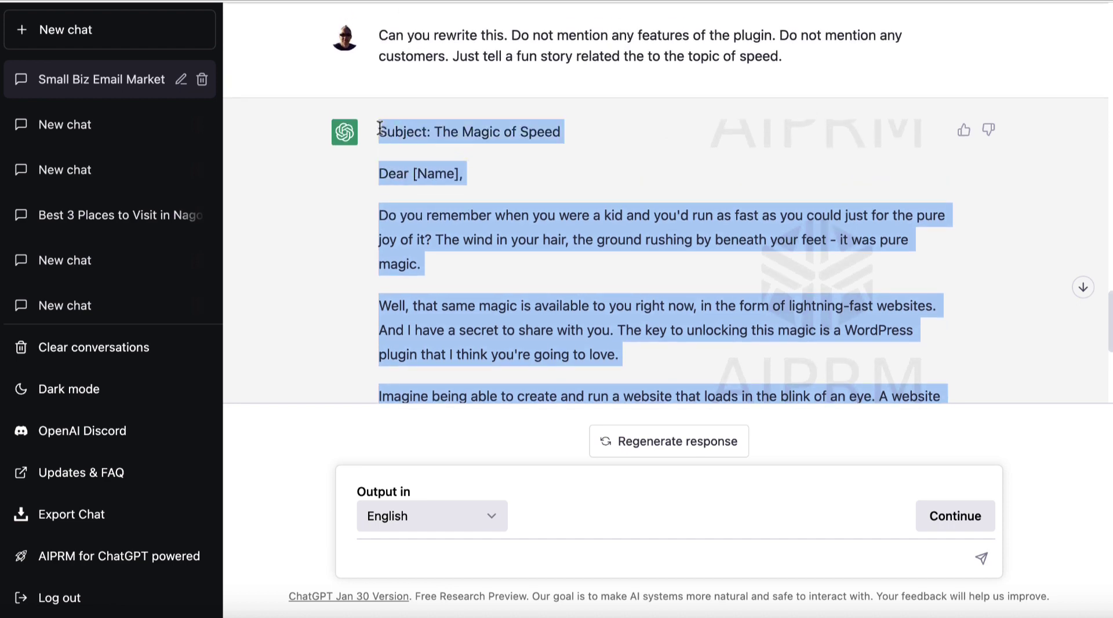
Paste The Magic of Speed email on a new line below the earlier prompts
key("alt+Tab")
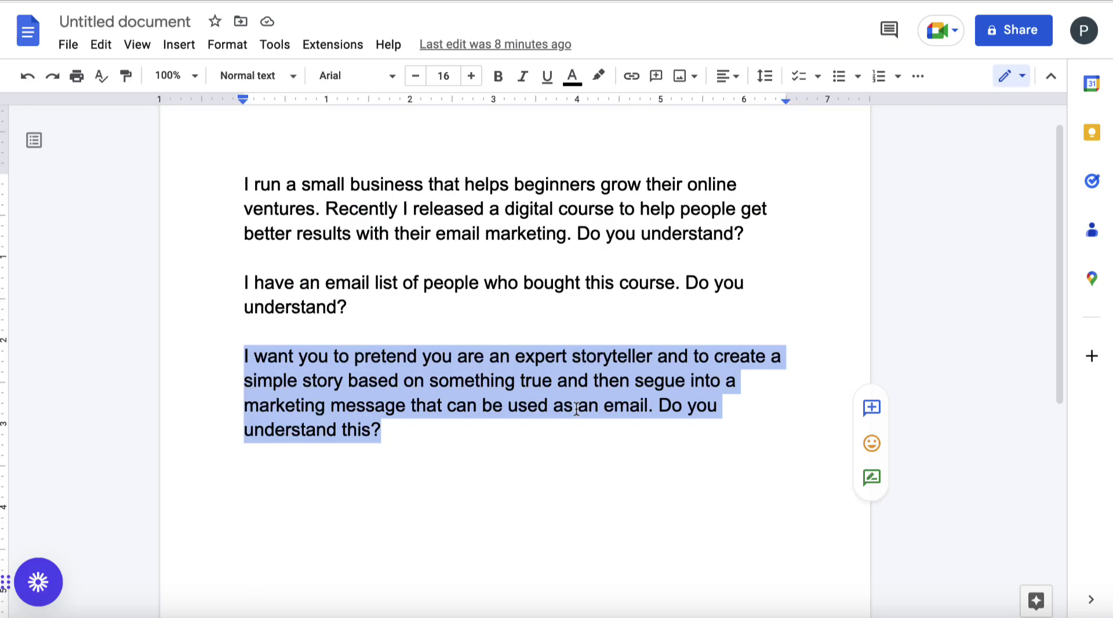
left_click(464, 444)
key("Return")
key("Return")
key("ctrl+v")
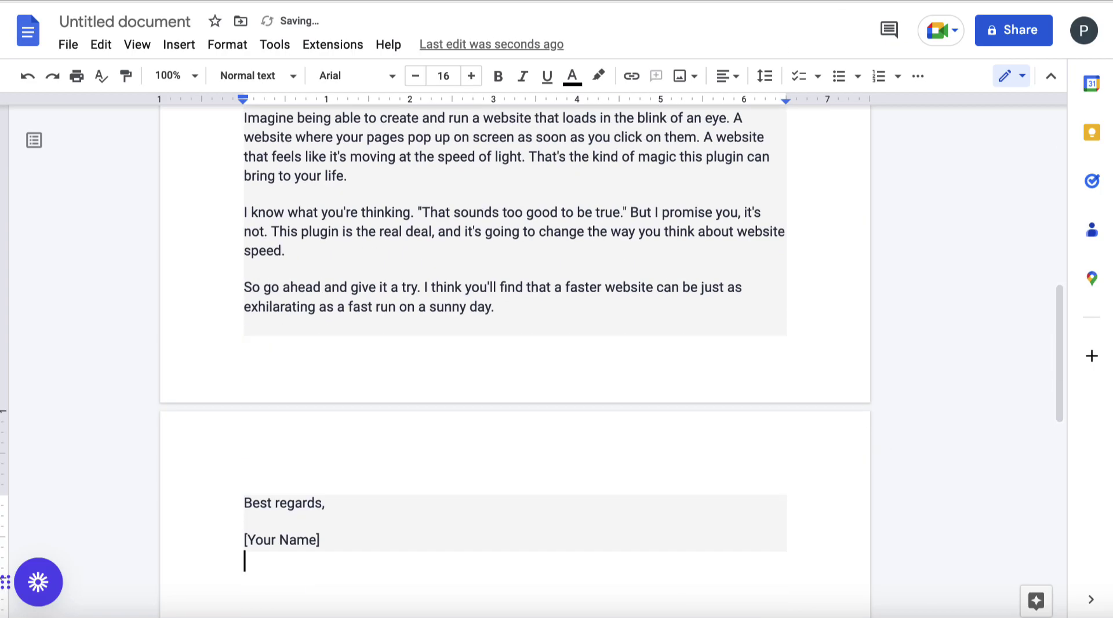
Enlarge the pasted email to 18-point text, subject line through sign-off
left_click_drag(370, 541, 241, 172)
scroll(341, 363, "up", 5)
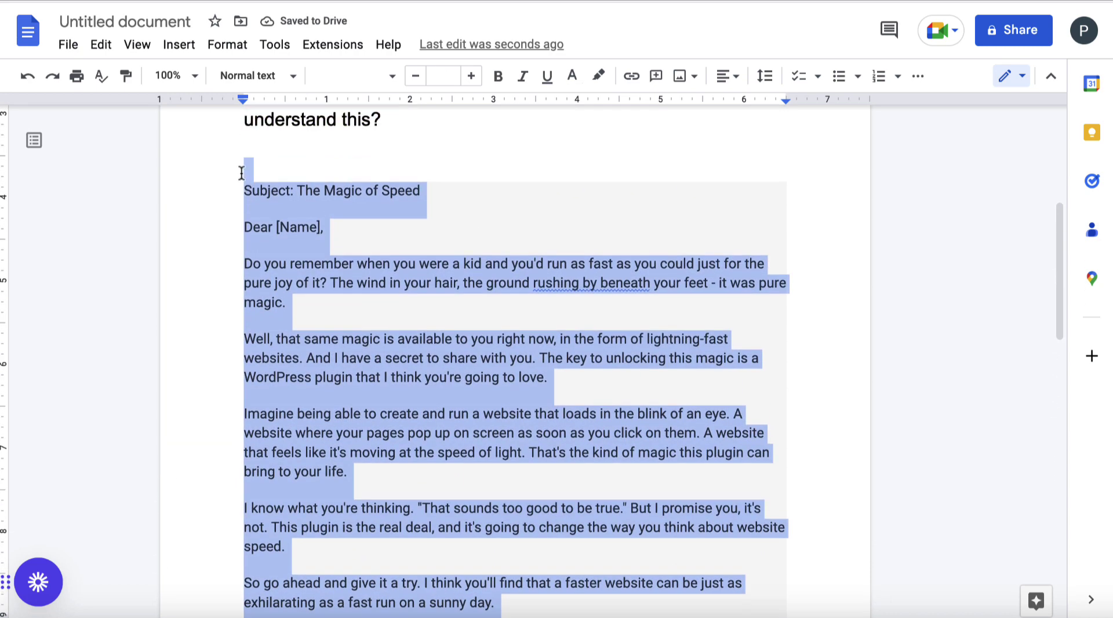
left_click(475, 77)
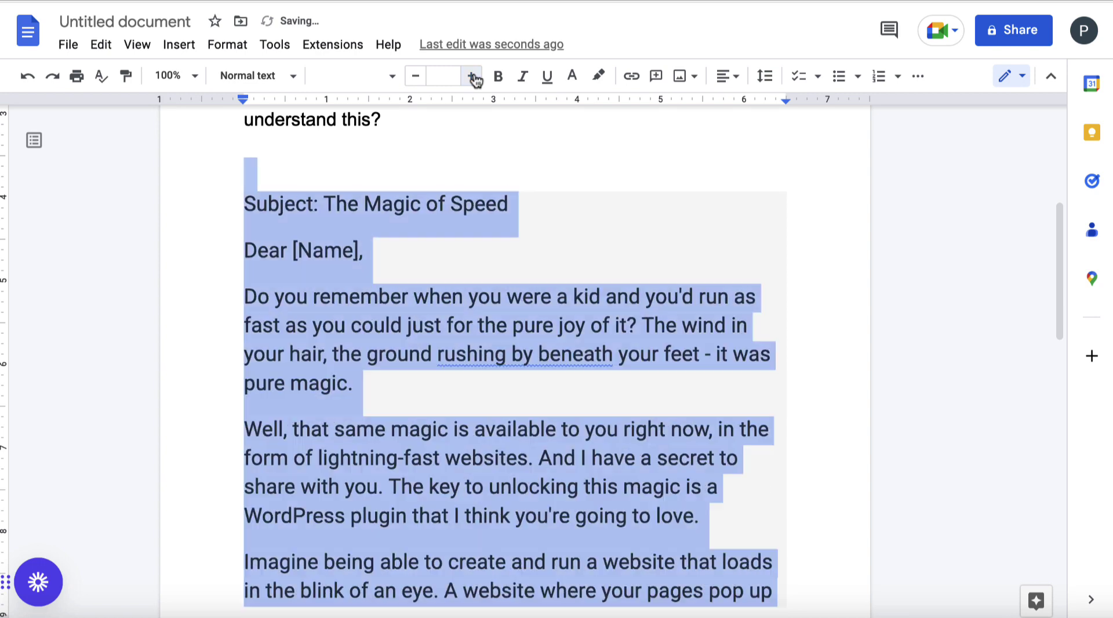
left_click(463, 383)
scroll(462, 380, "down", 1)
scroll(400, 397, "down", 1)
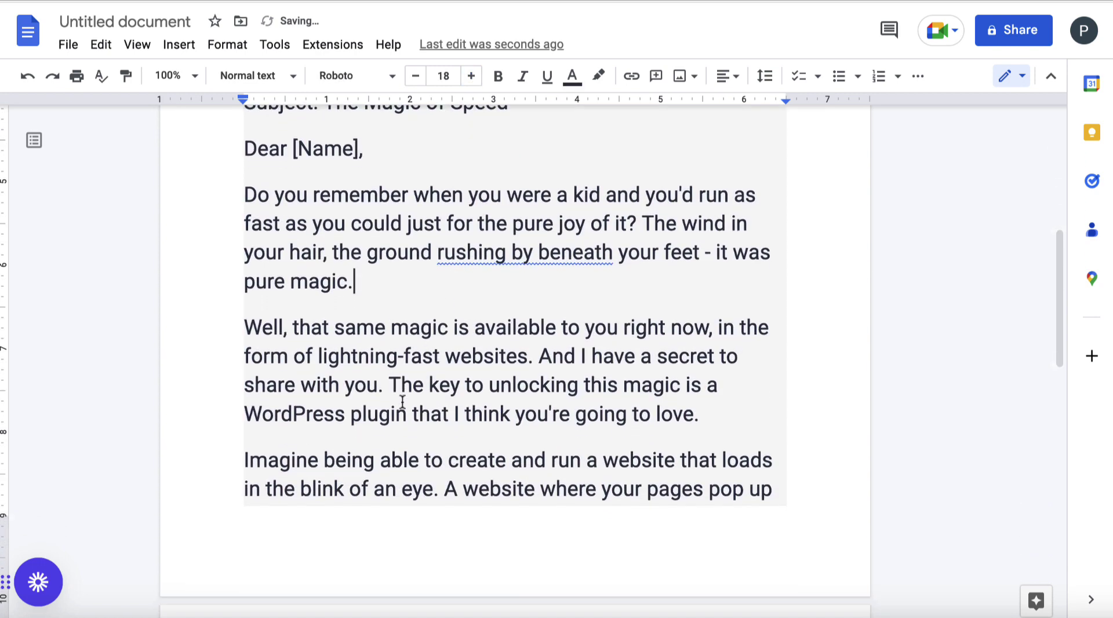
left_click_drag(718, 380, 244, 167)
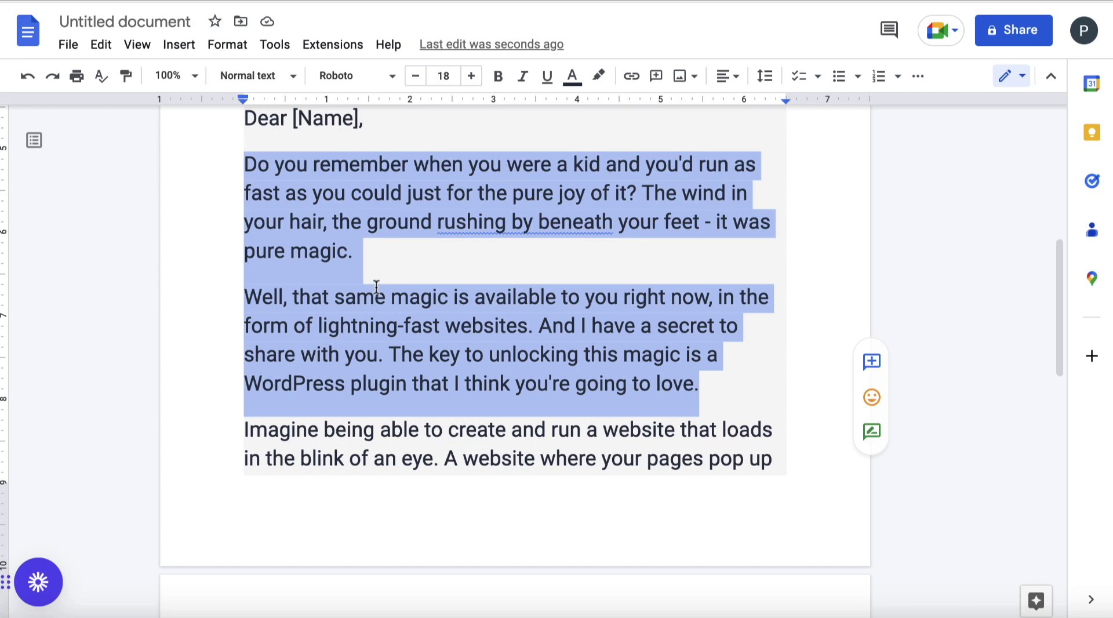
scroll(376, 287, "down", 3)
scroll(376, 287, "down", 3)
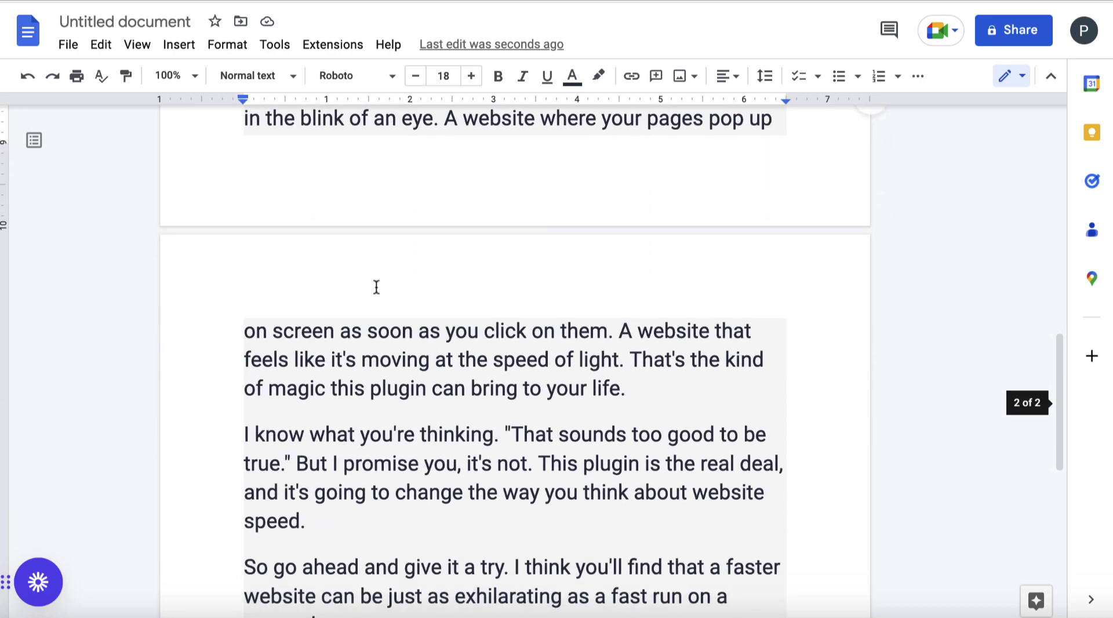
scroll(460, 382, "down", 1)
scroll(458, 378, "down", 1)
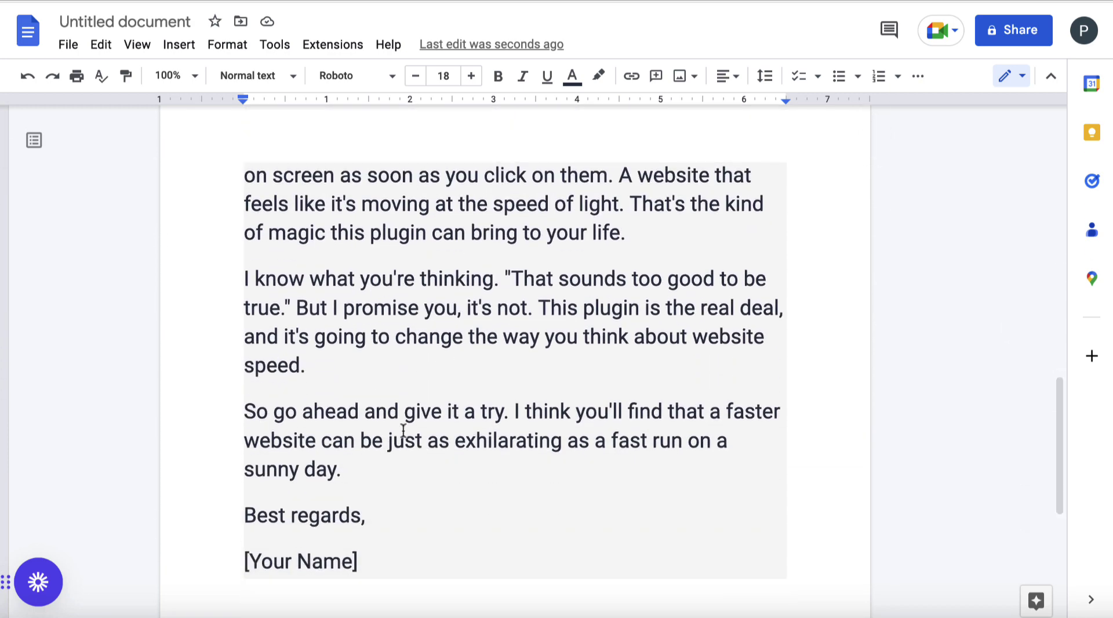
Delete the 'I know what you're thinking' paragraph and end the call-to-action with 'give it a try here'
left_click_drag(345, 470, 253, 311)
left_click(278, 332)
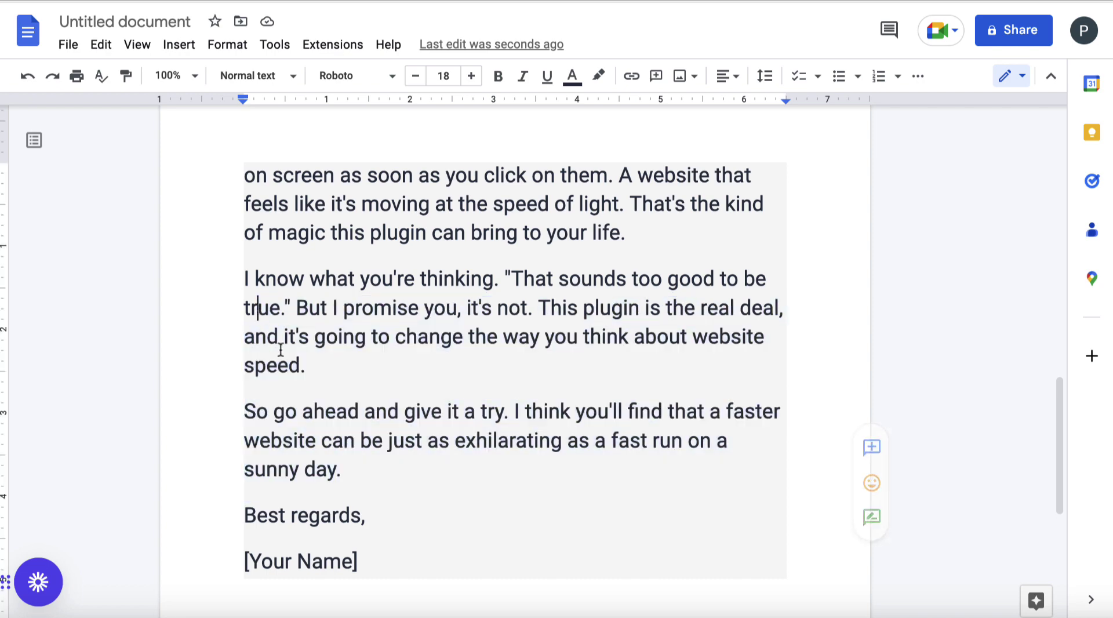
left_click_drag(306, 368, 241, 293)
key("BackSpace")
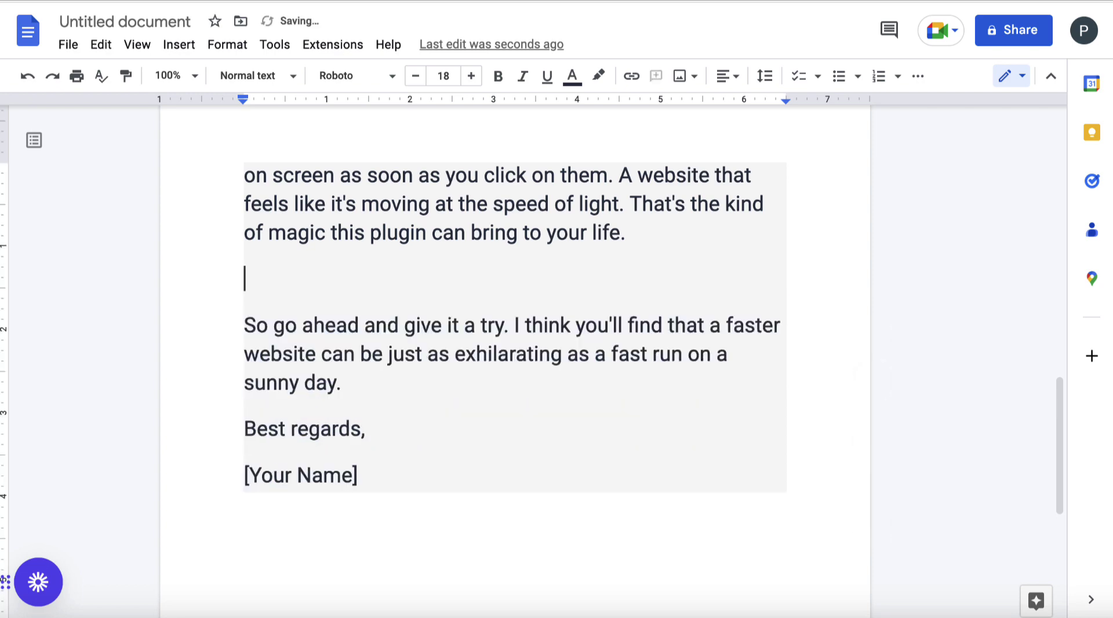
key("BackSpace")
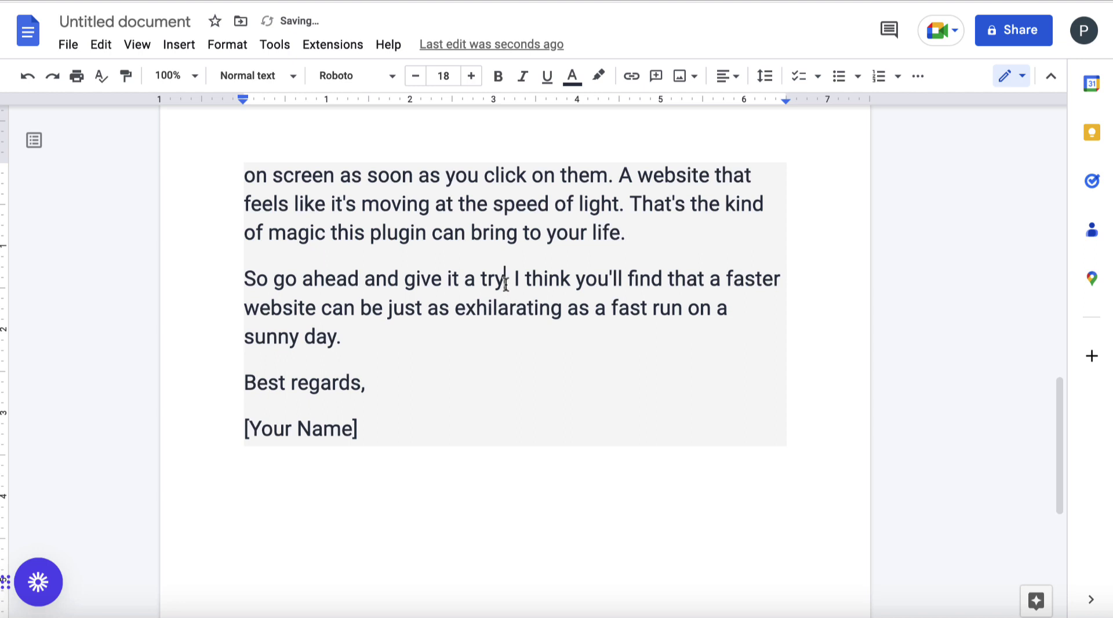
type("here")
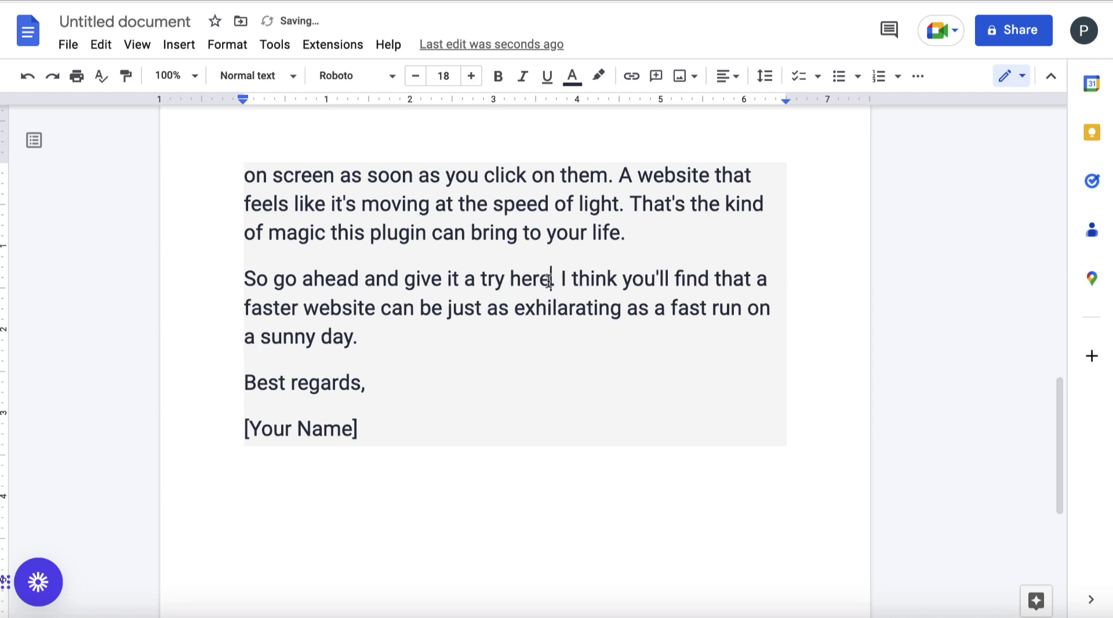
left_click_drag(552, 279, 406, 280)
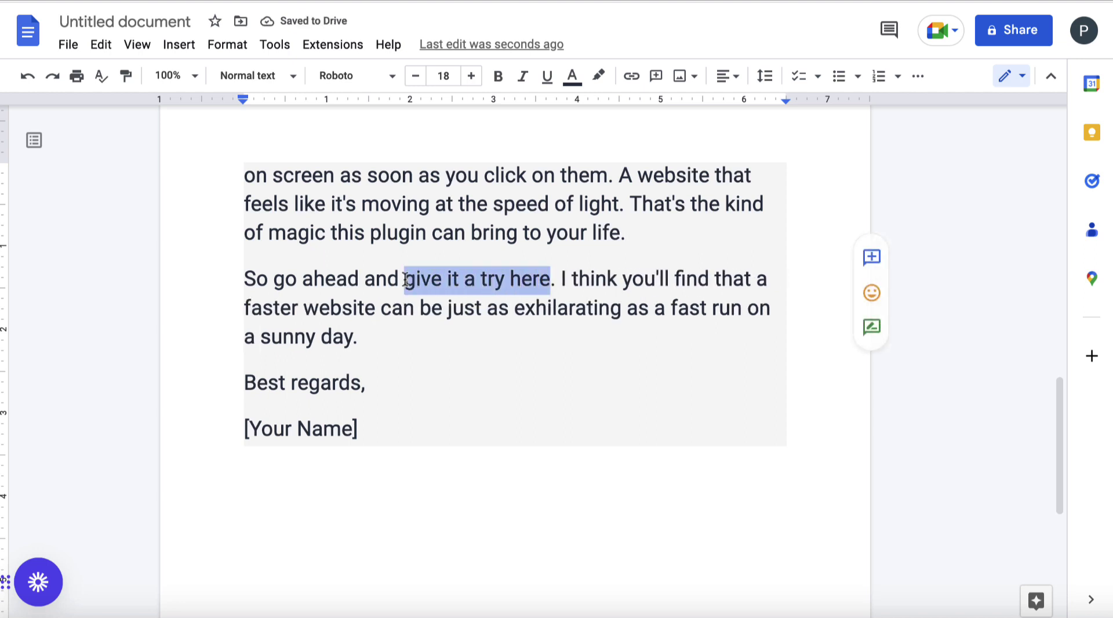
left_click(562, 280)
key("Return")
key("Return")
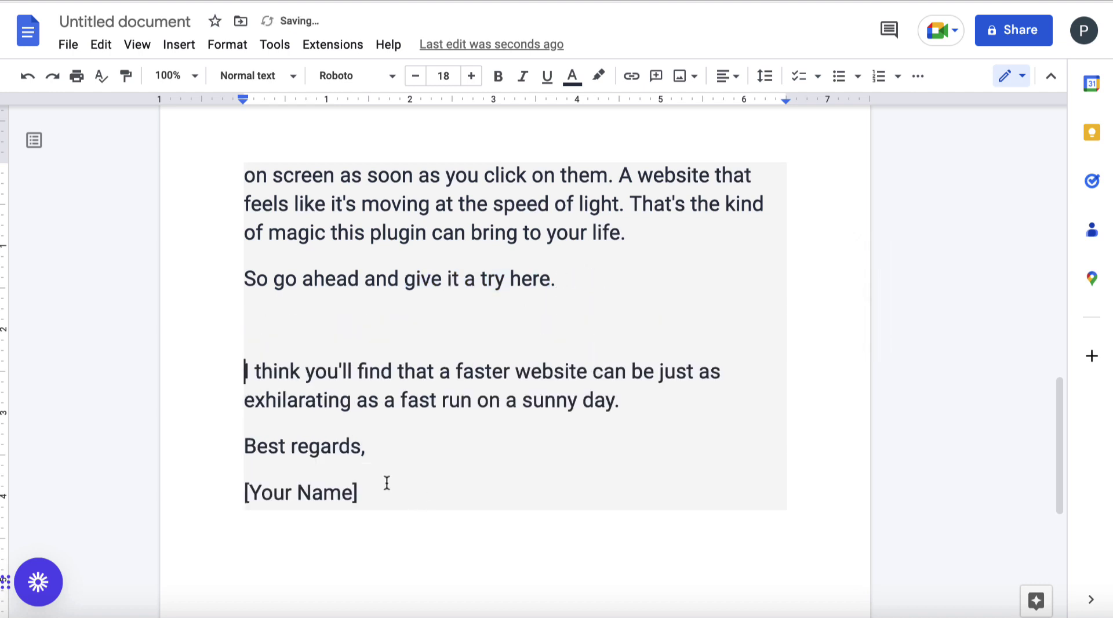
Replace 'Best regards, [Your Name]' with 'Cheers' and the sender's nickname signature
left_click_drag(362, 492, 244, 446)
type("Cheers")
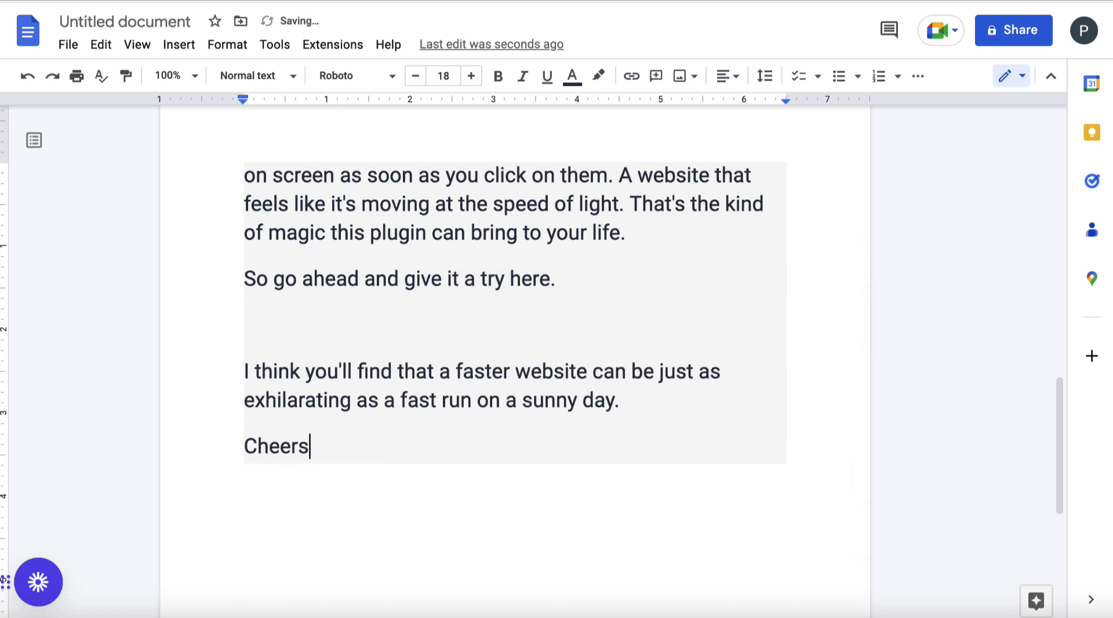
key("Return")
key("Return")
type("Adam ")
type("'miagi")
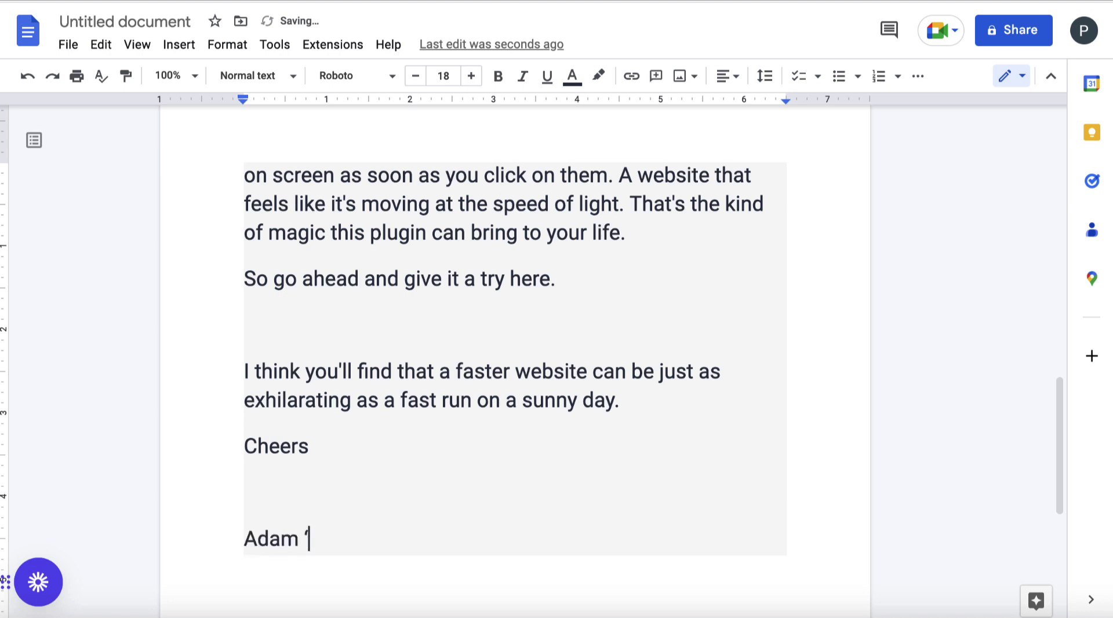
key("BackSpace")
key("BackSpace")
key("BackSpace")
key("BackSpace")
type("agic' Payne")
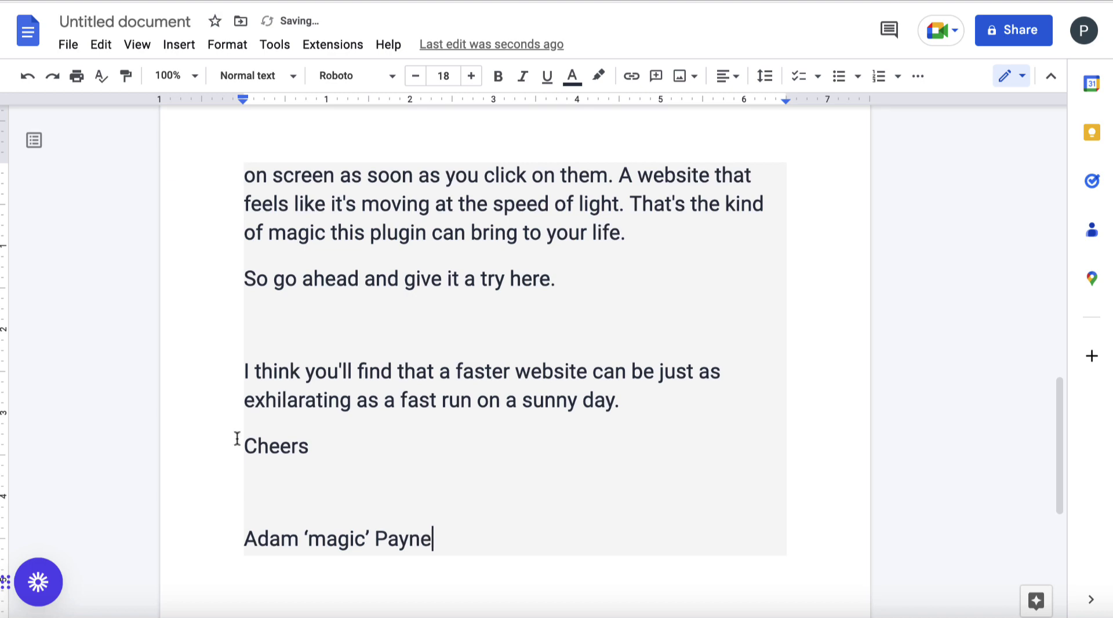
left_click_drag(367, 539, 308, 539)
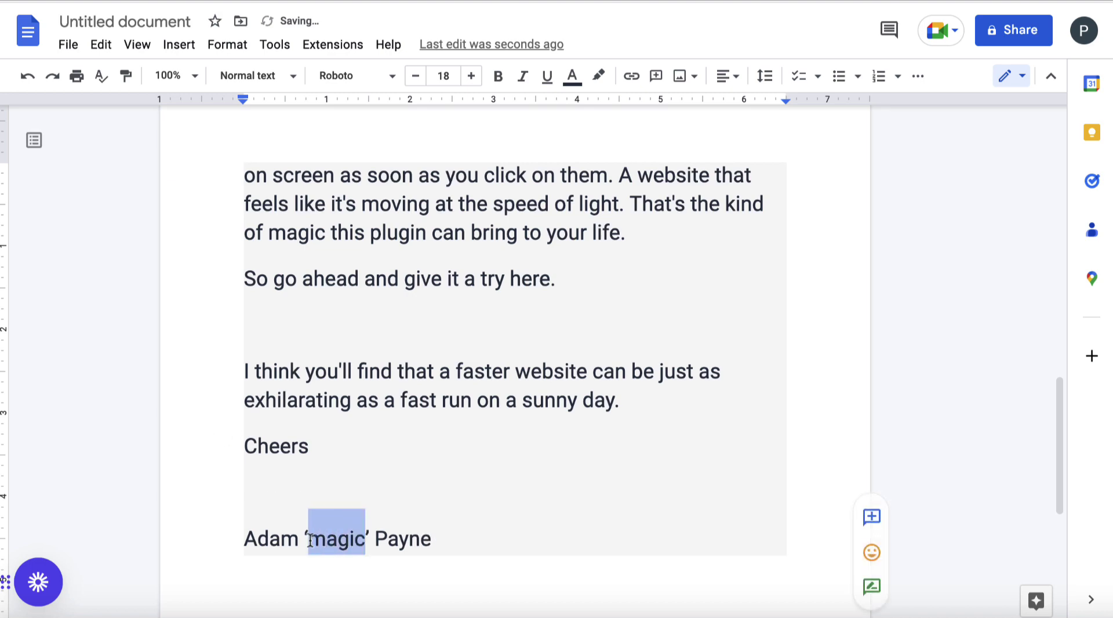
scroll(342, 464, "up", 8)
scroll(342, 464, "up", 4)
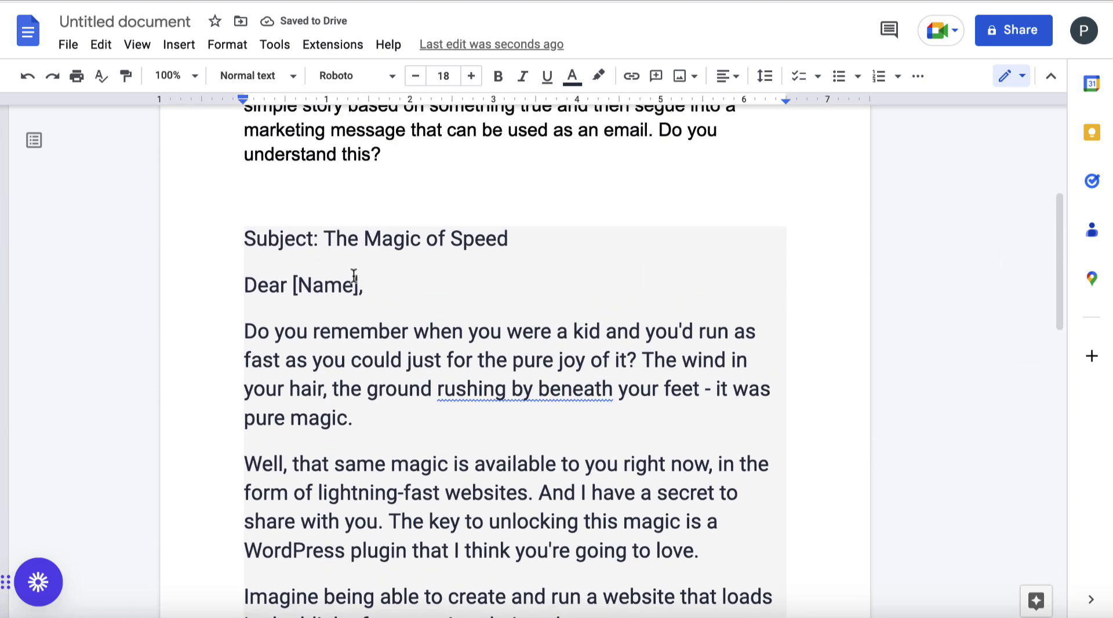
Review the finished email and select its 'The Magic of Speed' subject title
scroll(429, 359, "down", 3)
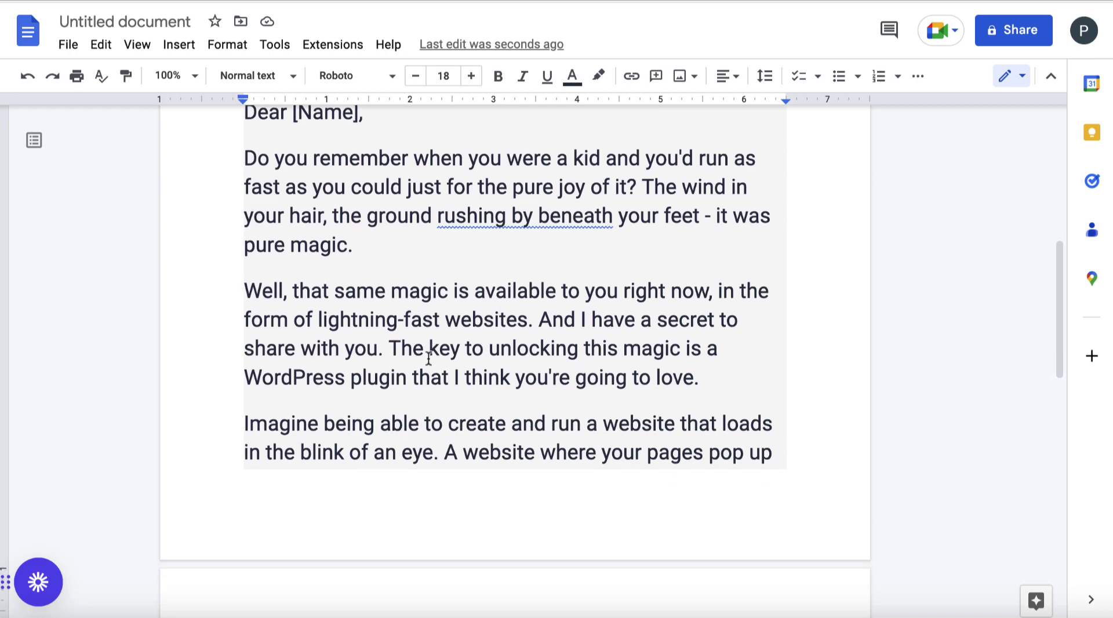
scroll(564, 338, "up", 1)
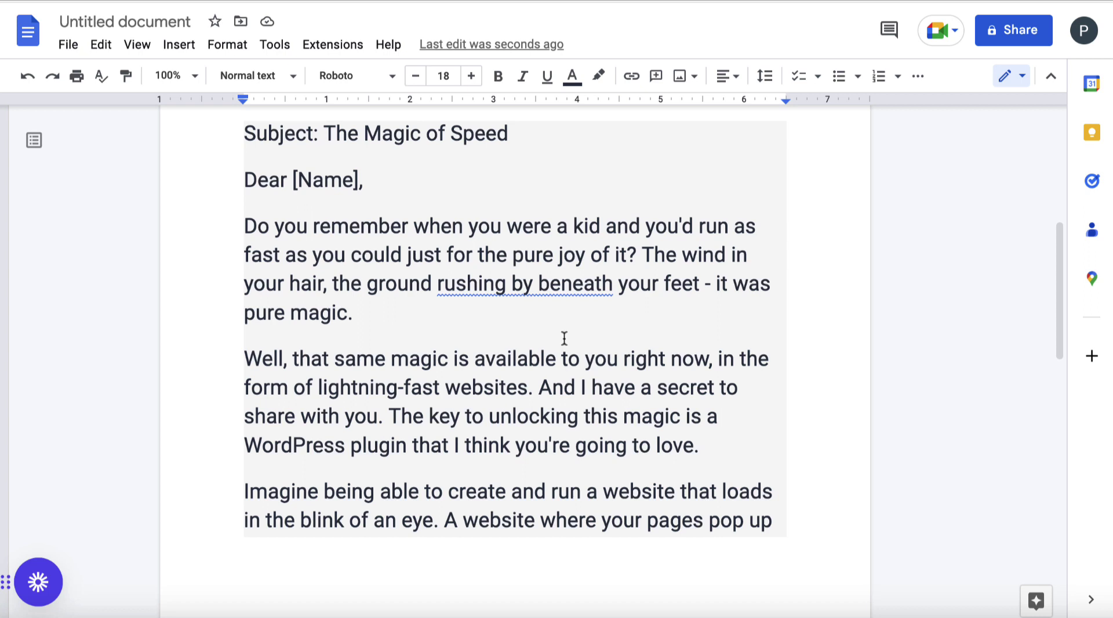
left_click_drag(524, 137, 321, 131)
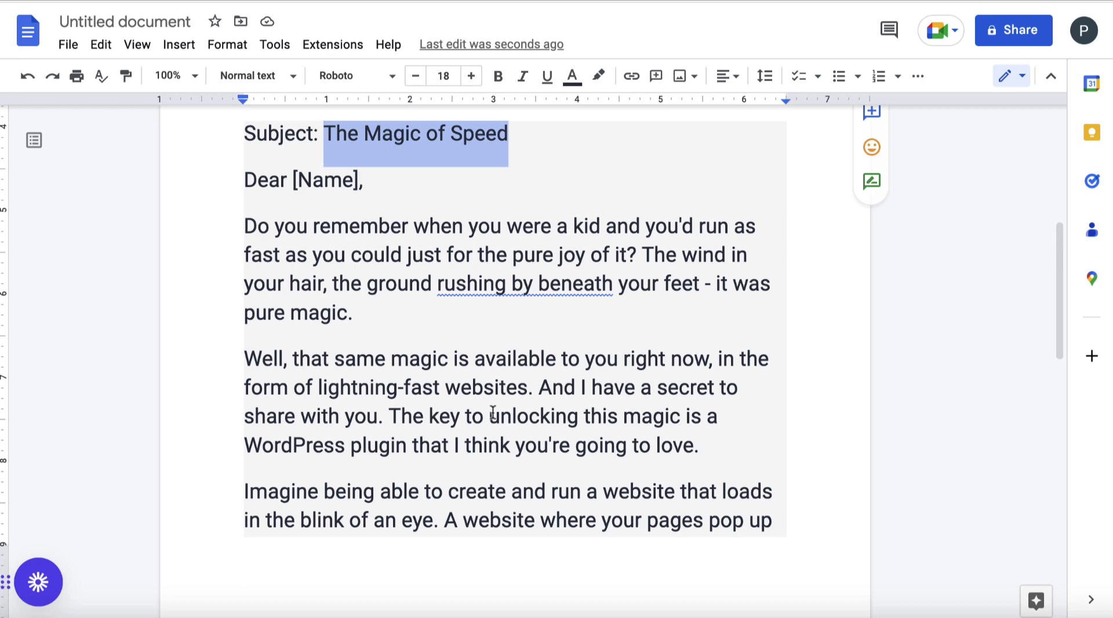
scroll(493, 412, "down", 5)
scroll(493, 412, "down", 2)
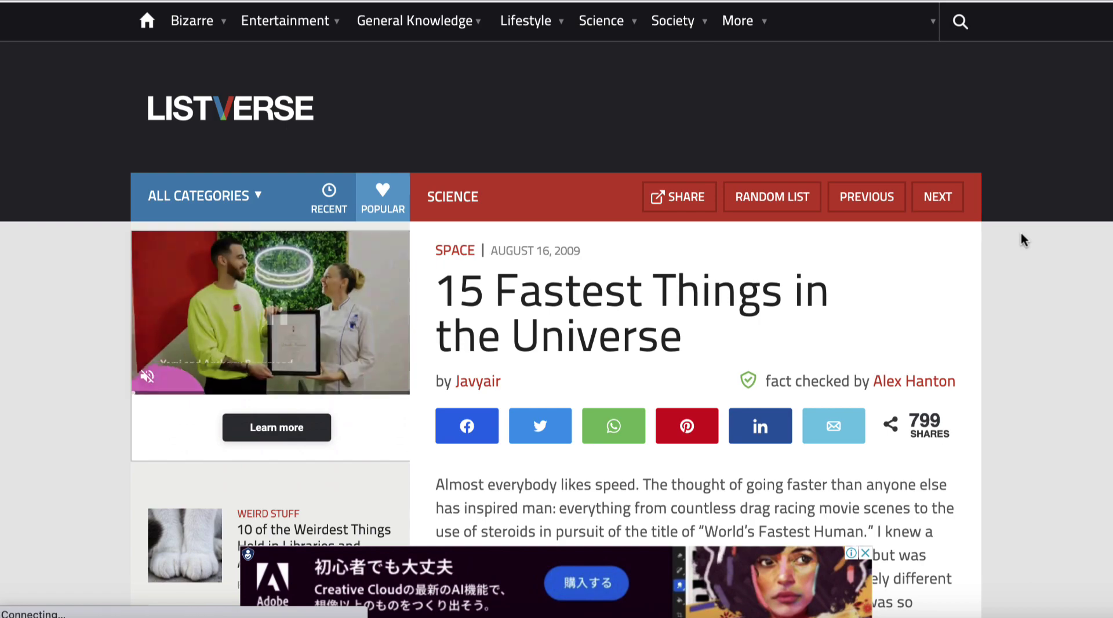
Scroll to item 1 on Listverse and select the tachyon paragraph under Superluminosity
scroll(987, 366, "down", 2)
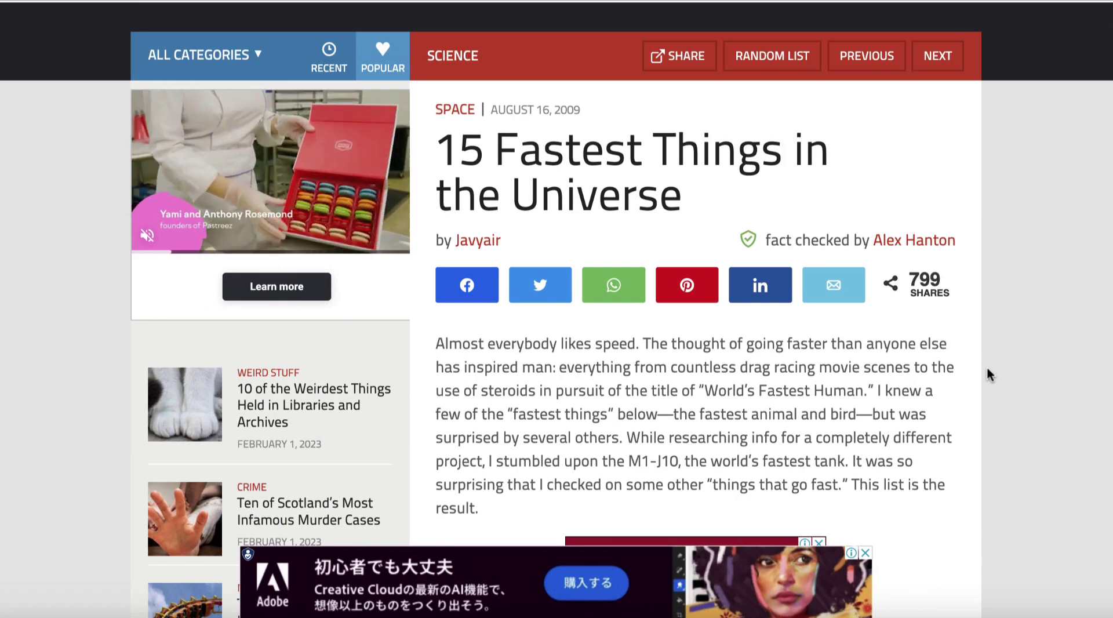
scroll(987, 366, "down", 9)
scroll(988, 370, "down", 15)
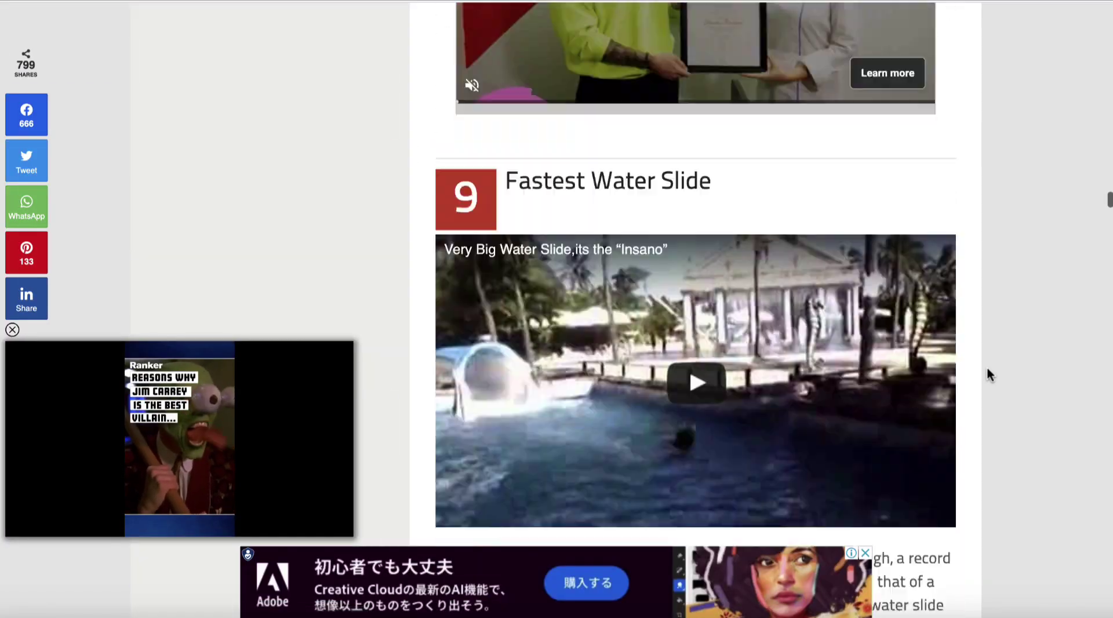
scroll(987, 370, "down", 12)
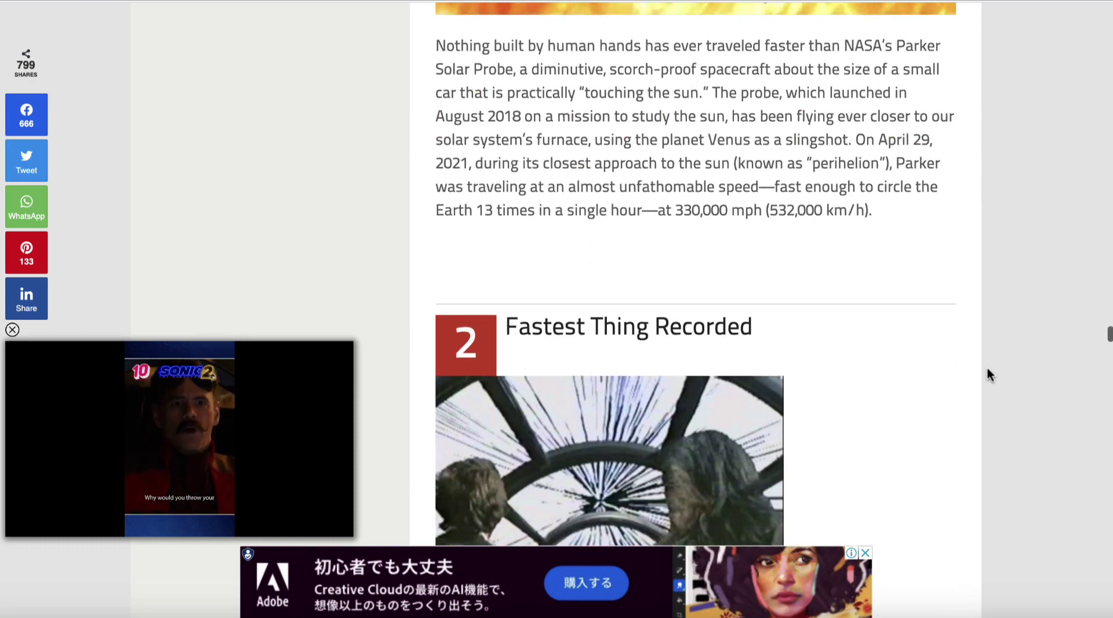
scroll(987, 367, "down", 5)
scroll(986, 366, "up", 1)
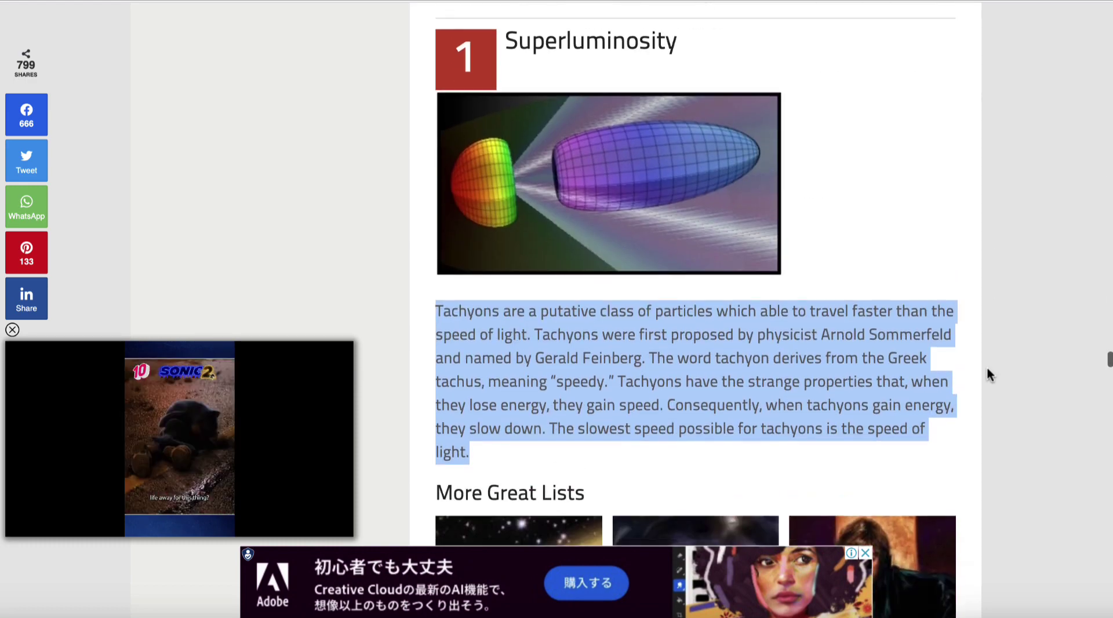
left_click(509, 309)
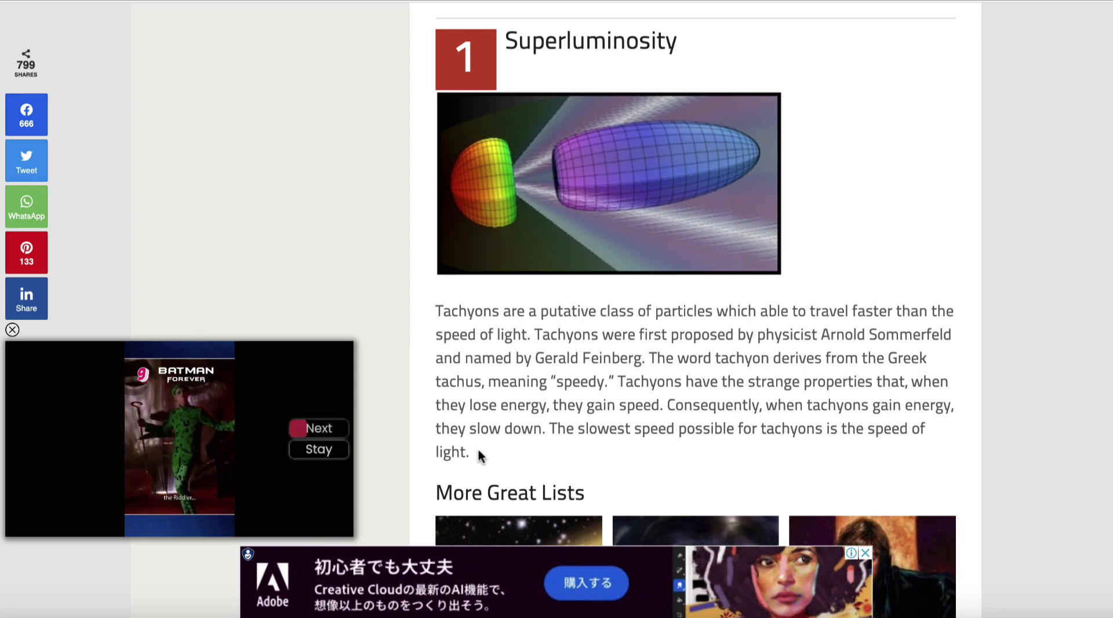
left_click_drag(477, 451, 439, 309)
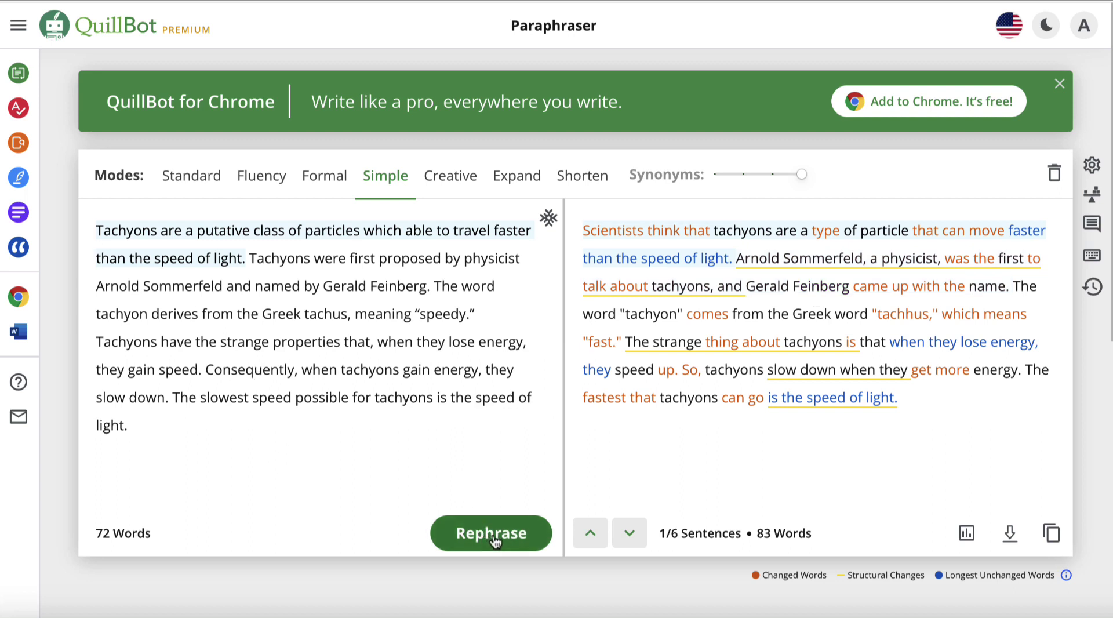
Select all of QuillBot's paraphrased tachyon text in the output panel
left_click(925, 406)
left_click_drag(925, 405, 587, 240)
key("ctrl+c")
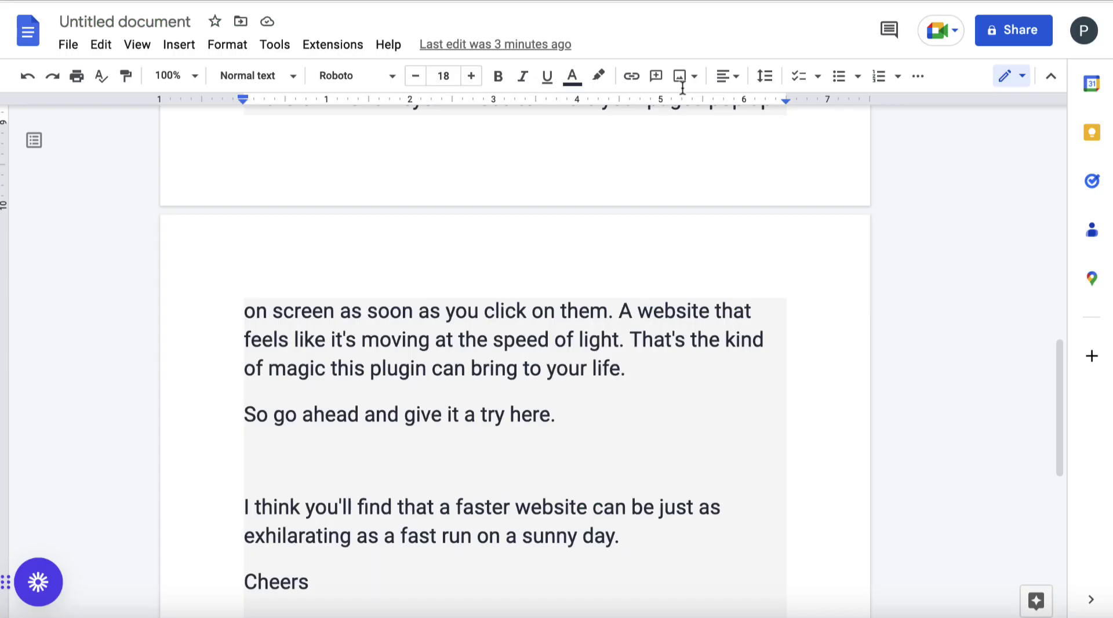
scroll(616, 388, "down", 7)
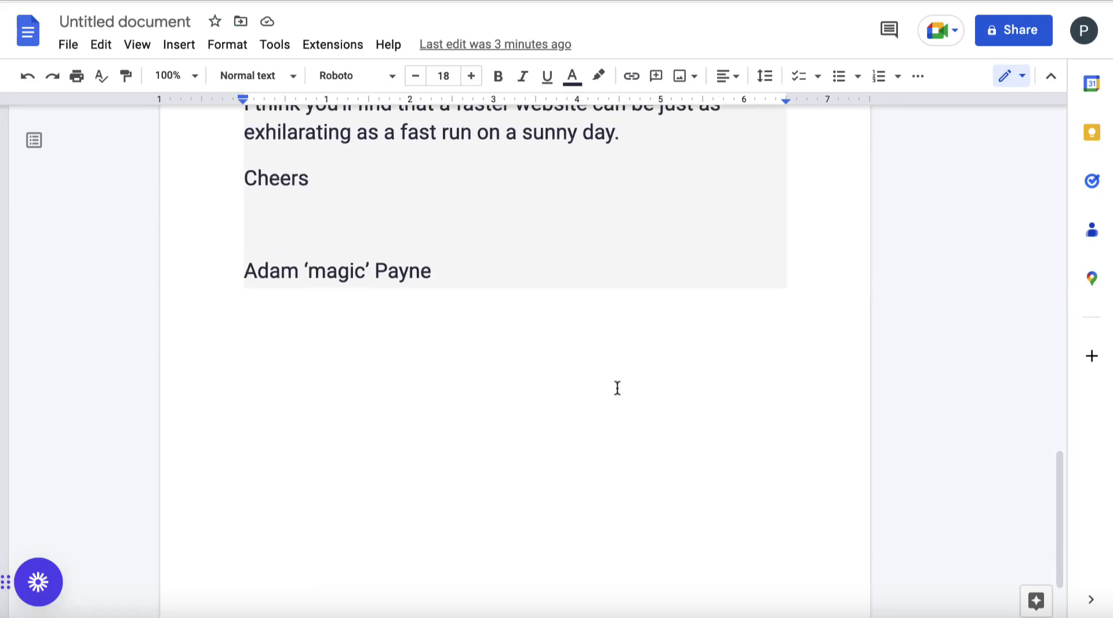
Paste the paraphrased tachyon text below the signature and set it to 18 pt
left_click(520, 384)
key("ctrl+v")
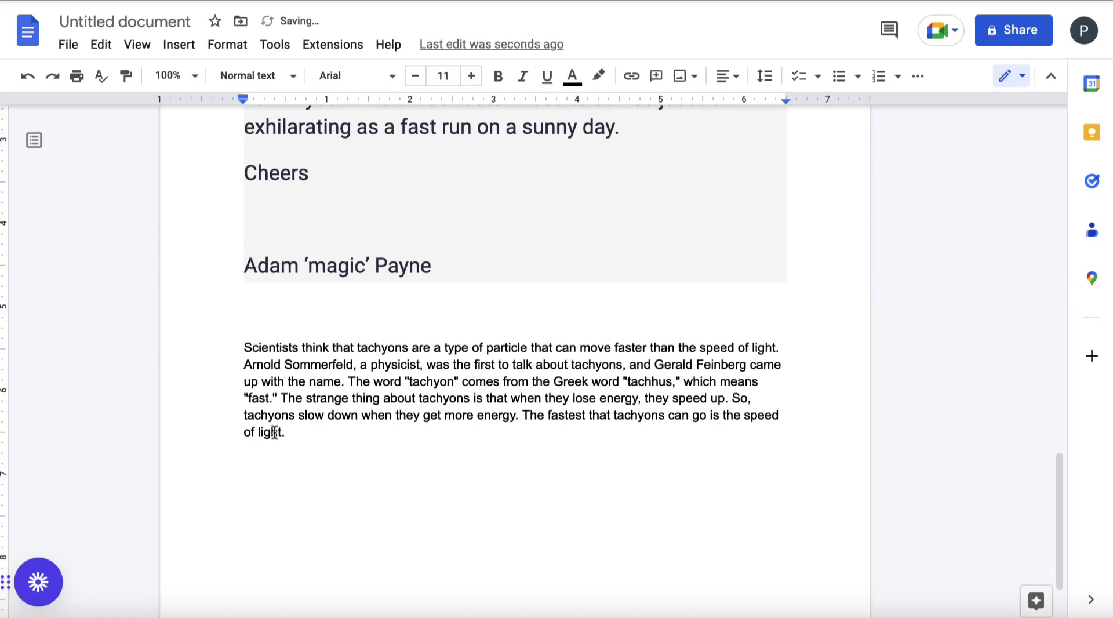
left_click_drag(299, 432, 224, 342)
left_click(472, 76)
left_click(471, 76)
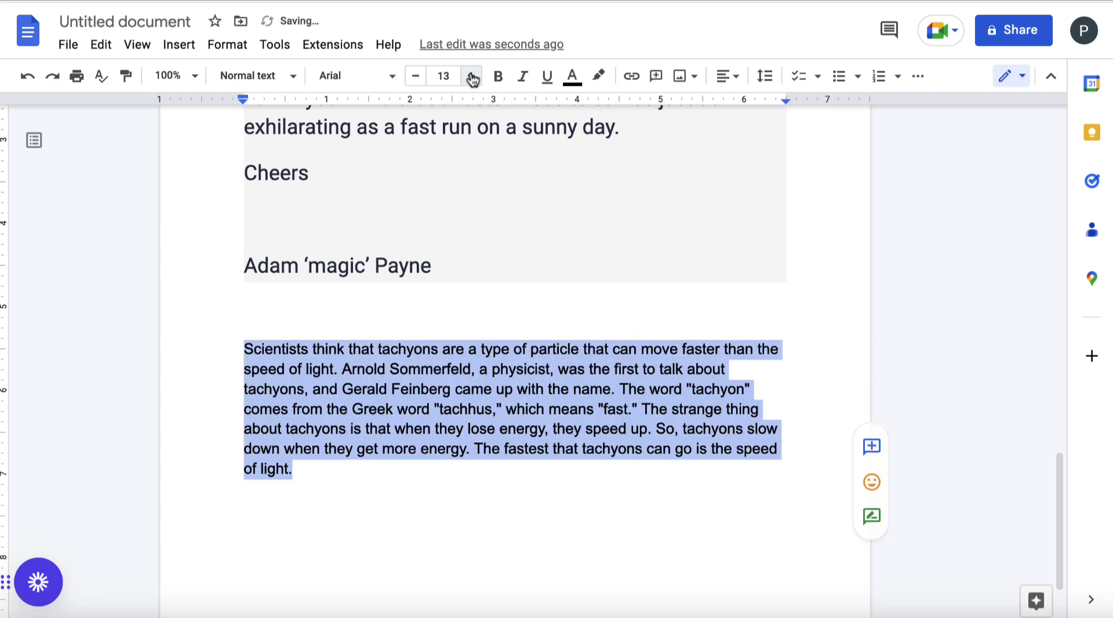
left_click(472, 76)
left_click(471, 76)
left_click(471, 76)
left_click(472, 76)
left_click(471, 76)
left_click(477, 400)
scroll(477, 400, "down", 1)
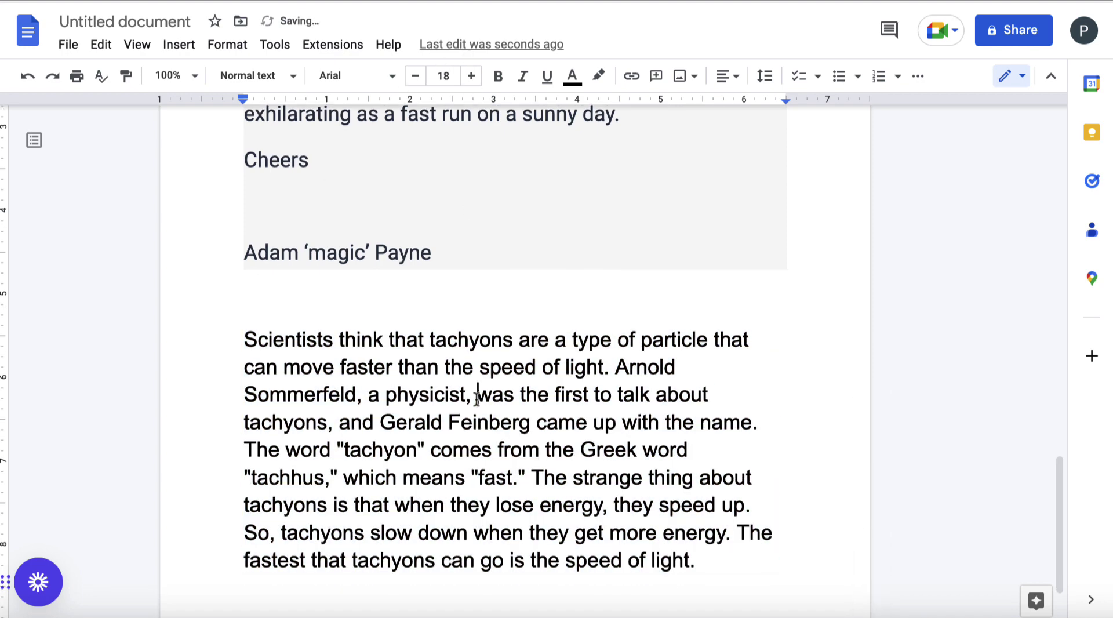
Split the text into two paragraphs before 'The word' and add a 'Subj: Taychons' line above
left_click(761, 422)
key("Return")
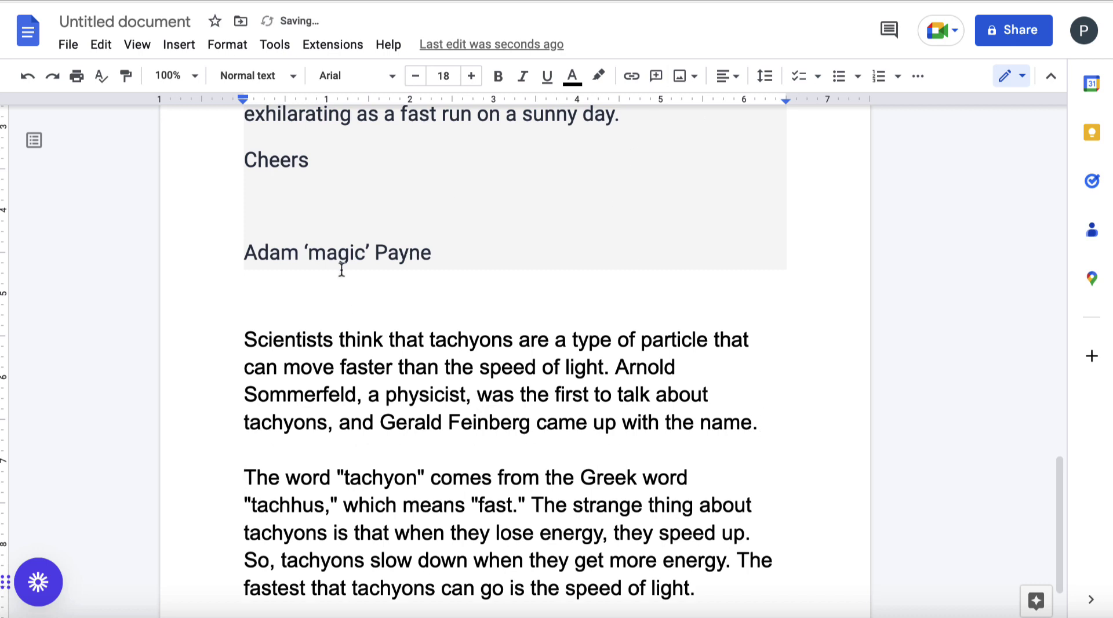
double_click(301, 297)
type("subj: Taych")
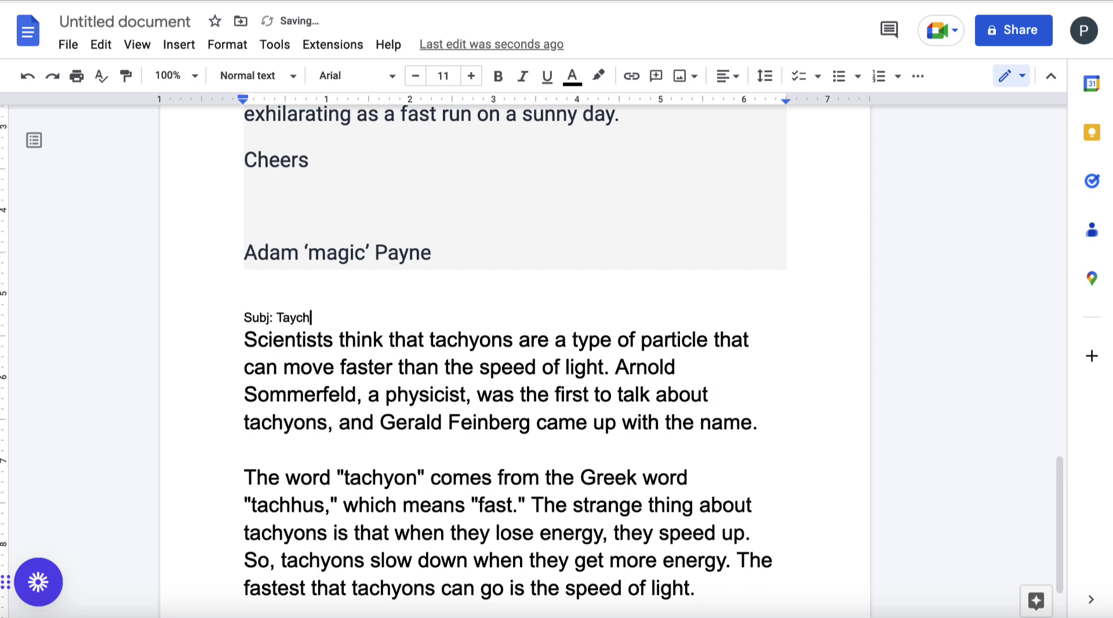
type("ons")
key("Return")
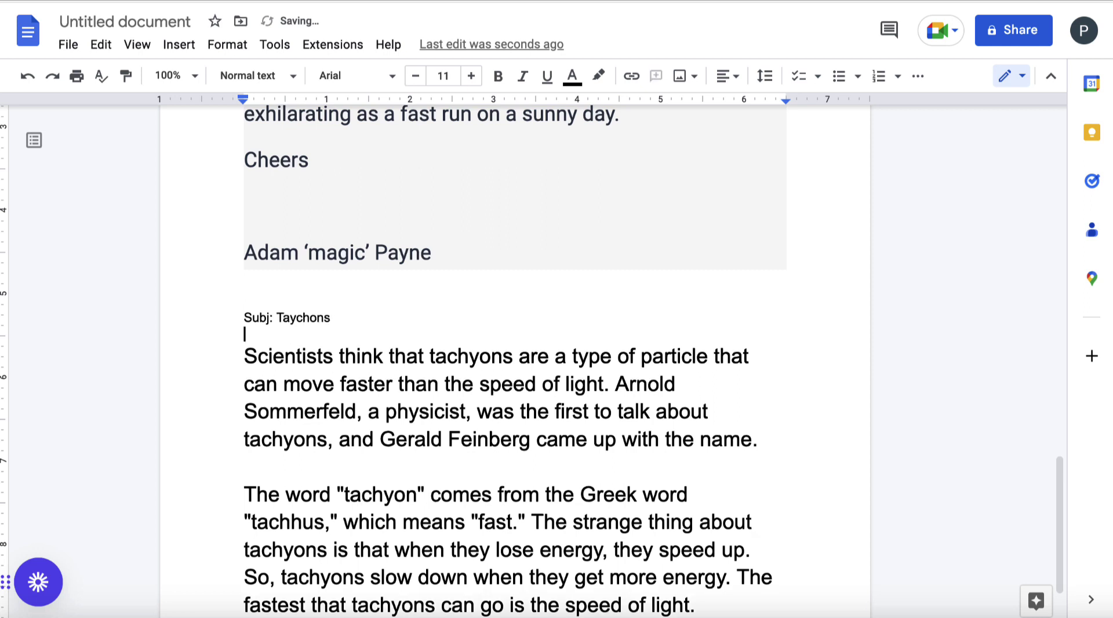
left_click_drag(360, 316, 216, 316)
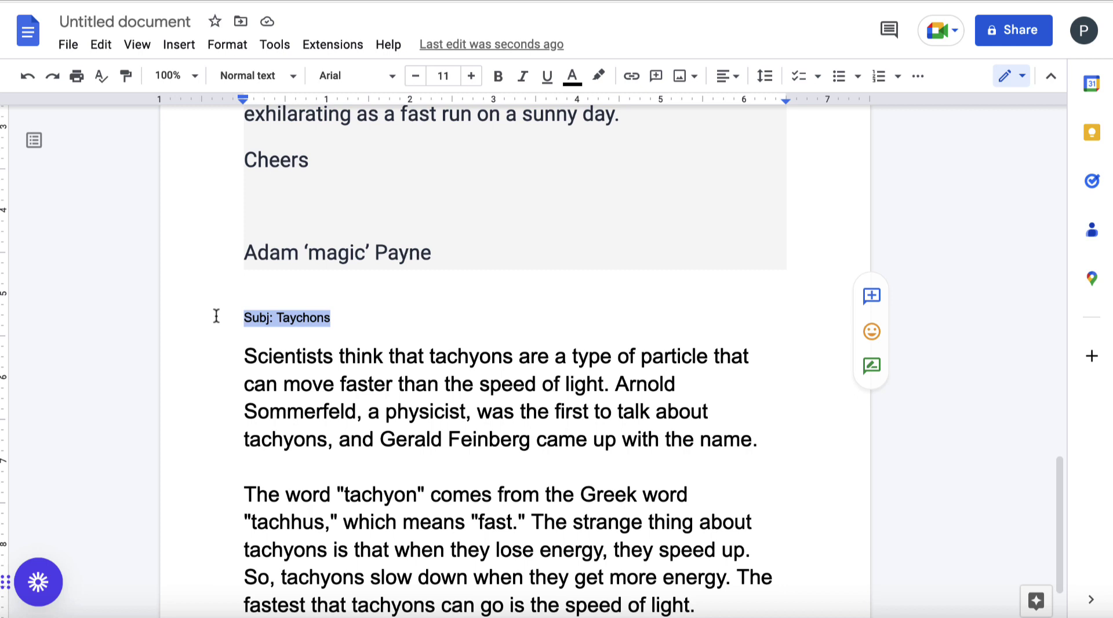
scroll(473, 392, "down", 2)
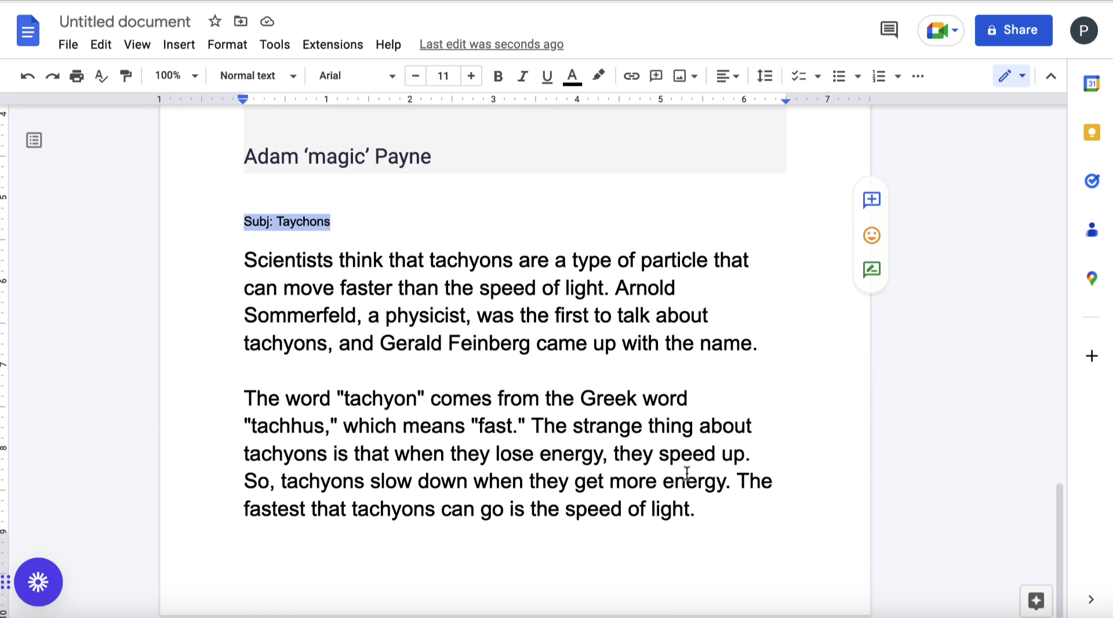
left_click(713, 500)
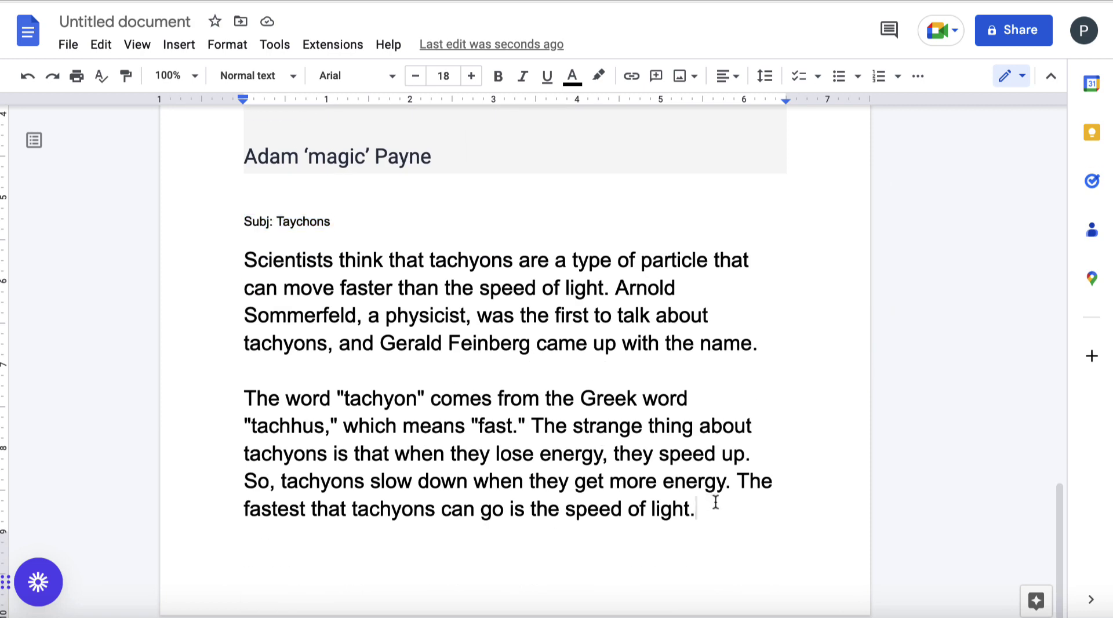